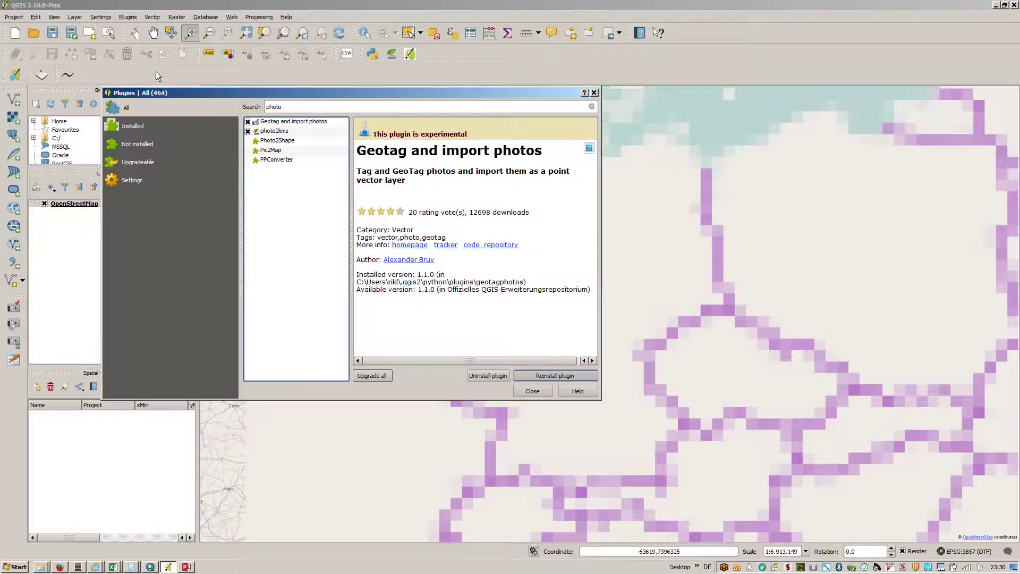
Review the descriptions of the Geotag and import photos, Photo2Shape and photo2kmz plugins, including Photo2Shape's exifread requirement
click(276, 122)
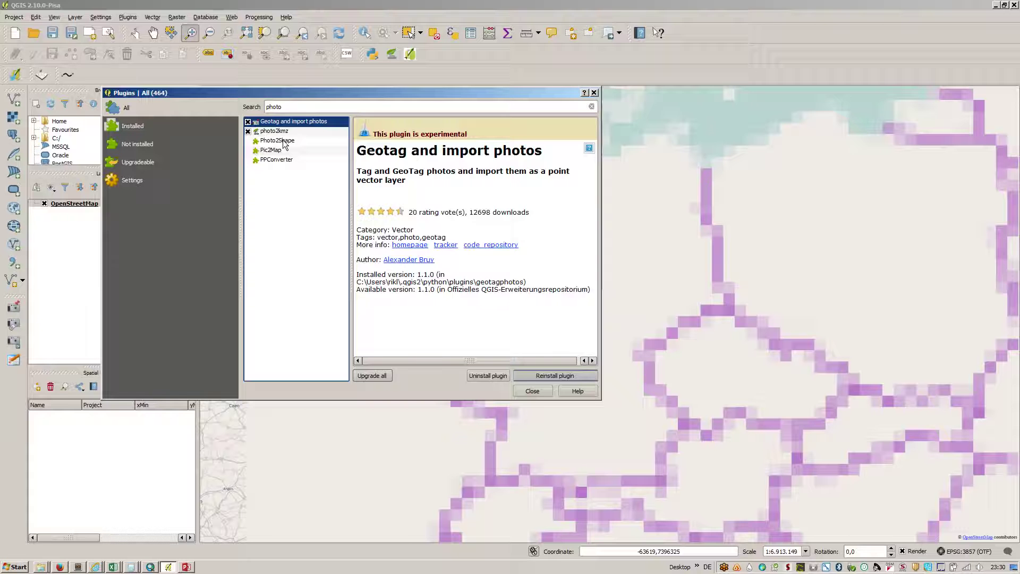
click(283, 141)
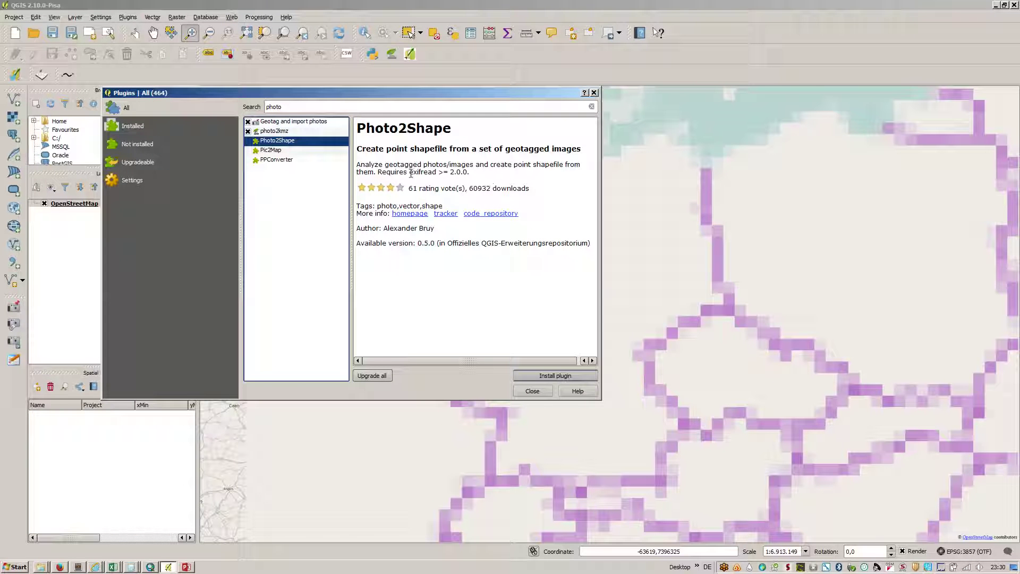
drag(411, 172, 436, 174)
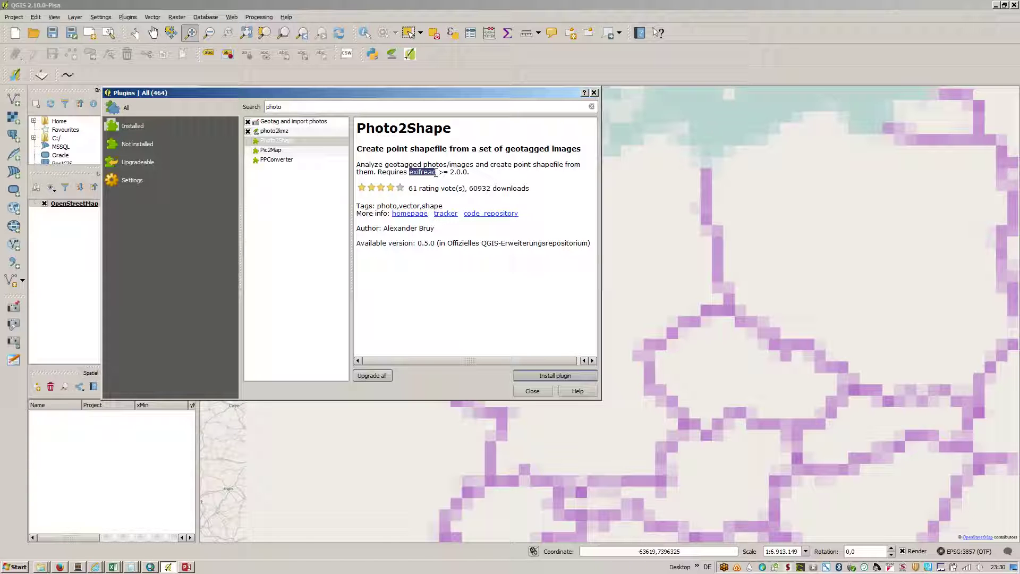
click(436, 174)
click(290, 132)
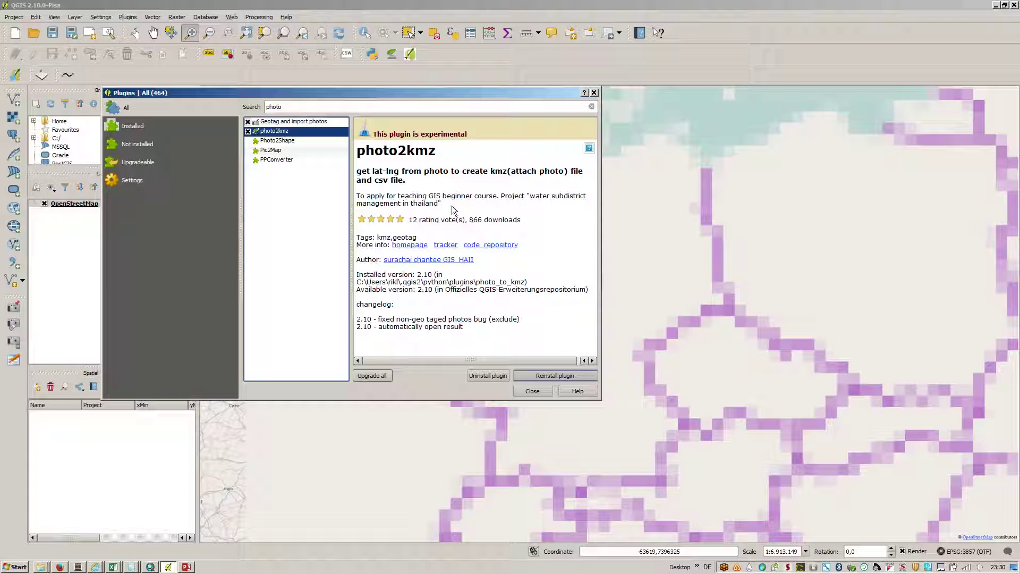
click(533, 391)
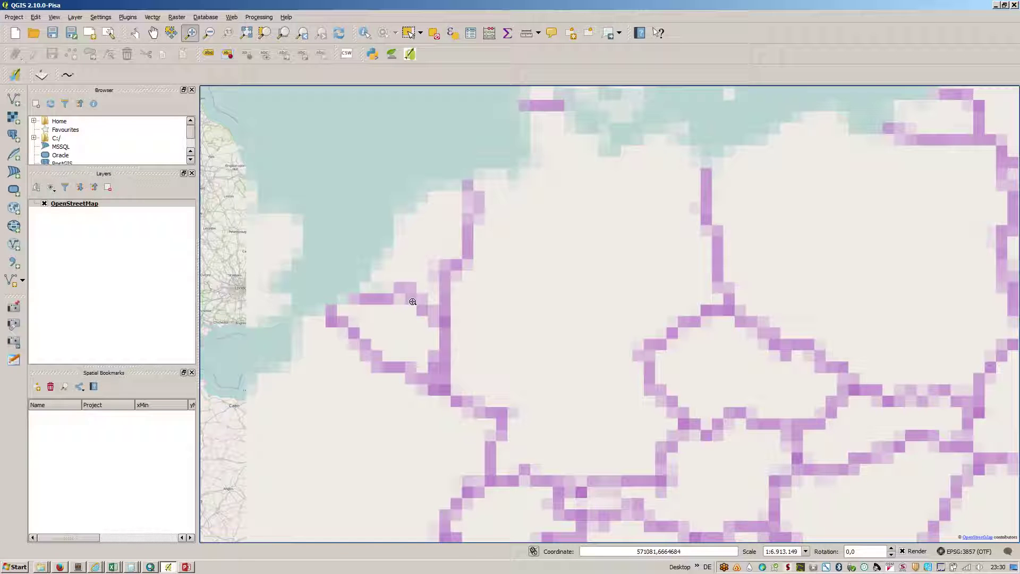
Start the photo_to_kmz plugin and set the gis folder inside Eigene Bilder as its photo folder
click(392, 54)
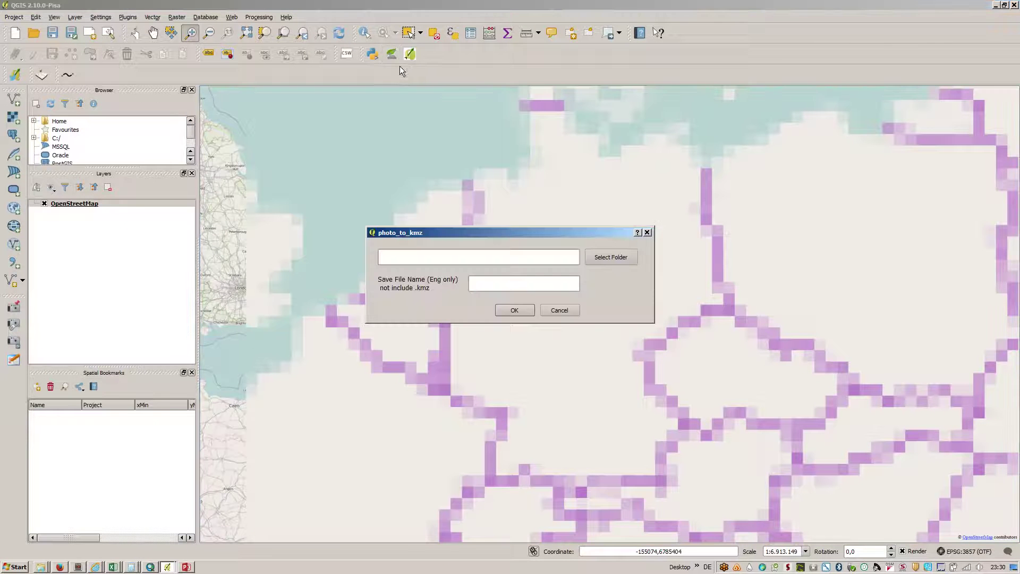
click(617, 257)
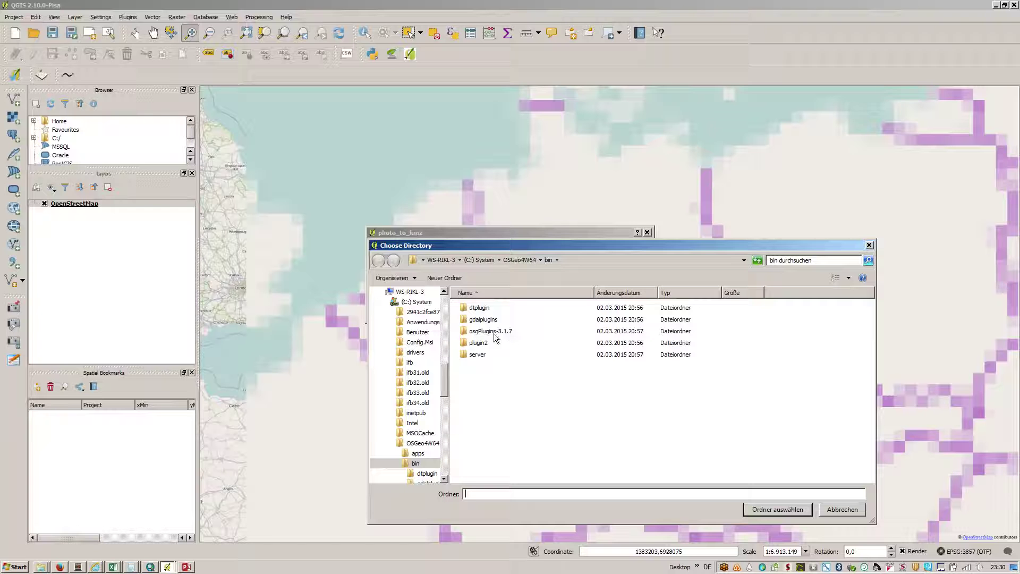
scroll(428, 324, up, 6)
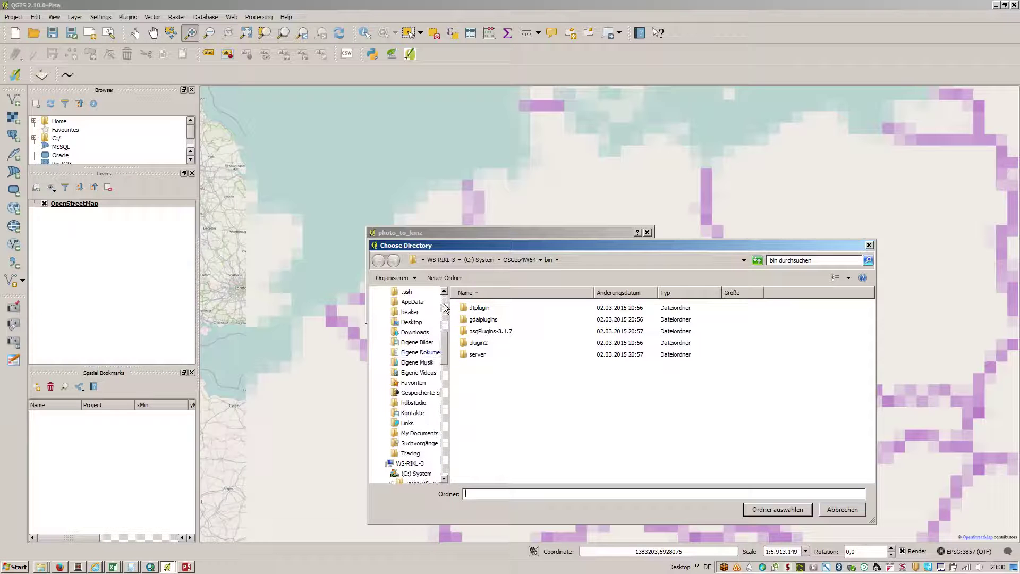
click(418, 342)
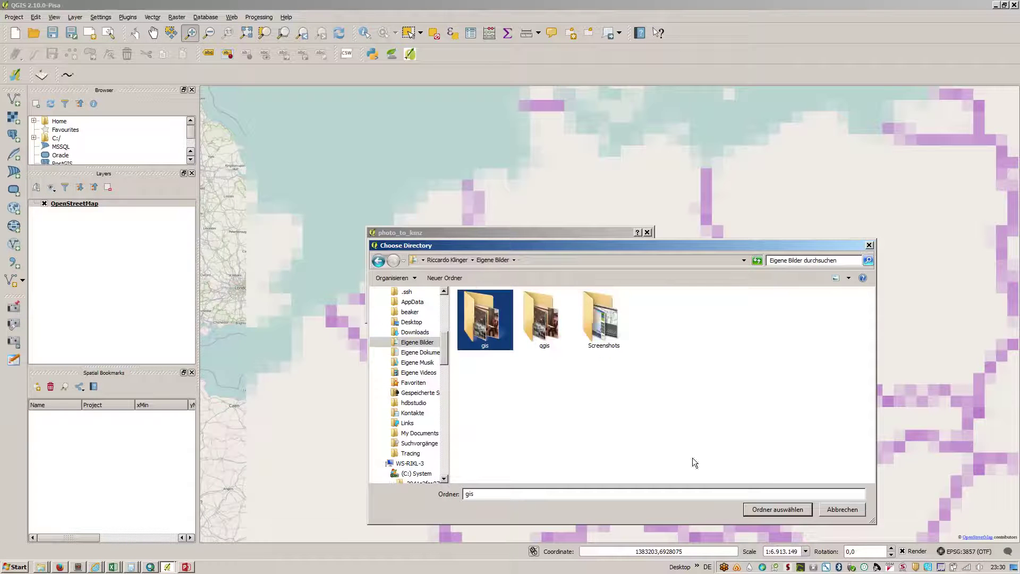
click(778, 509)
Export the geotagged photos under the file name Export_images_INTERGEO without opening the resulting KMZ
click(506, 282)
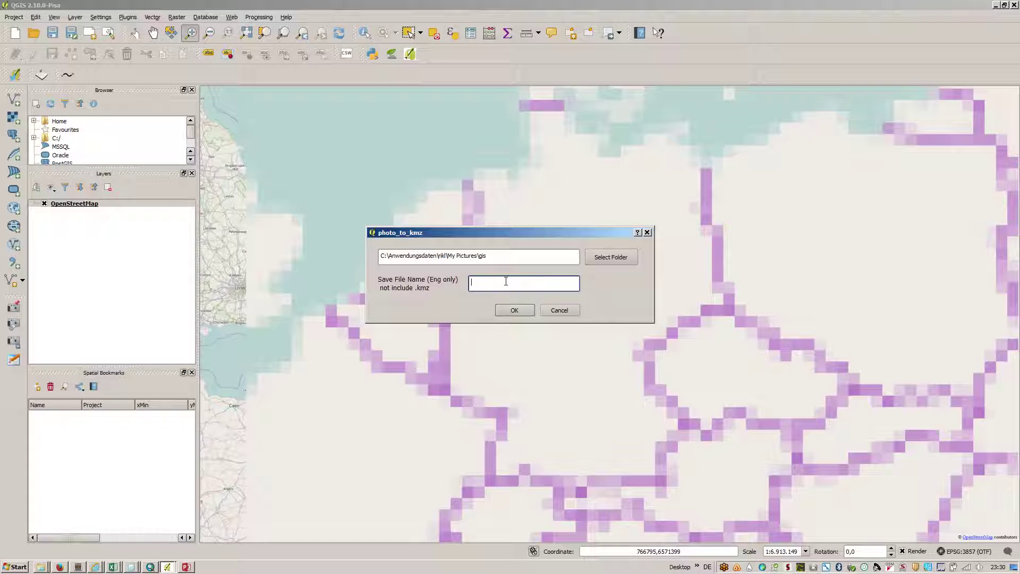
text(Export_images_INTERGEO)
click(522, 310)
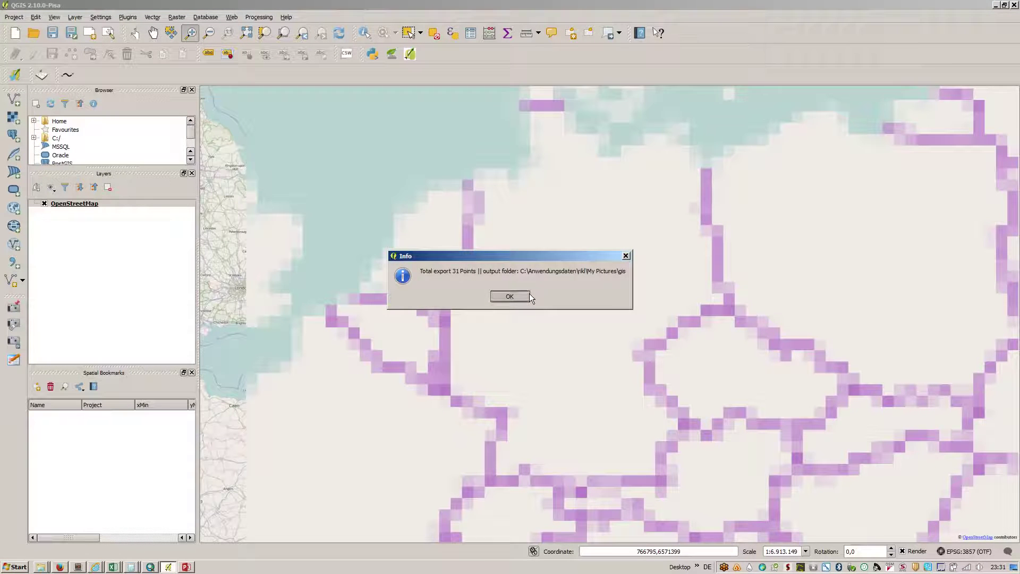
click(528, 296)
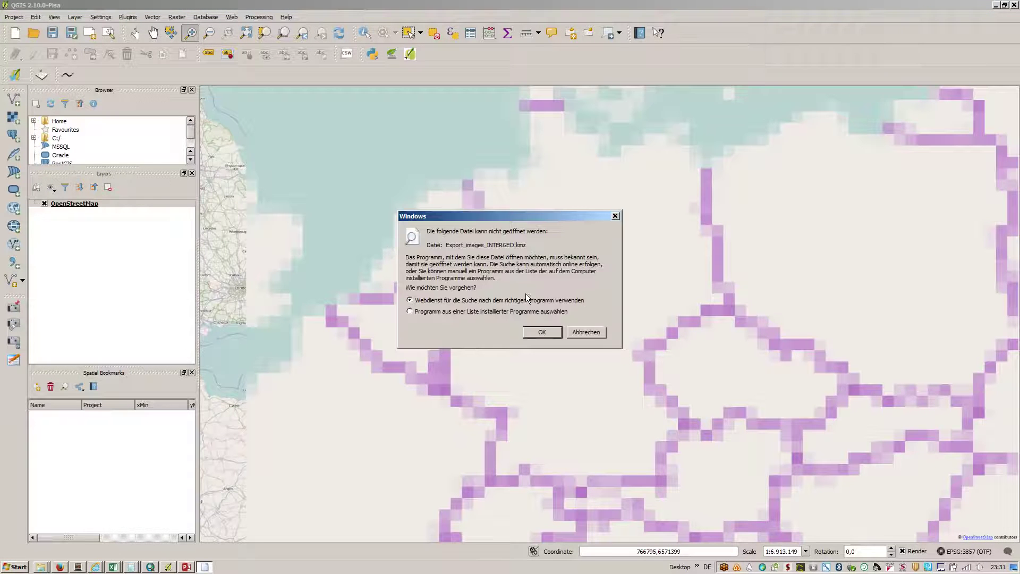
click(596, 335)
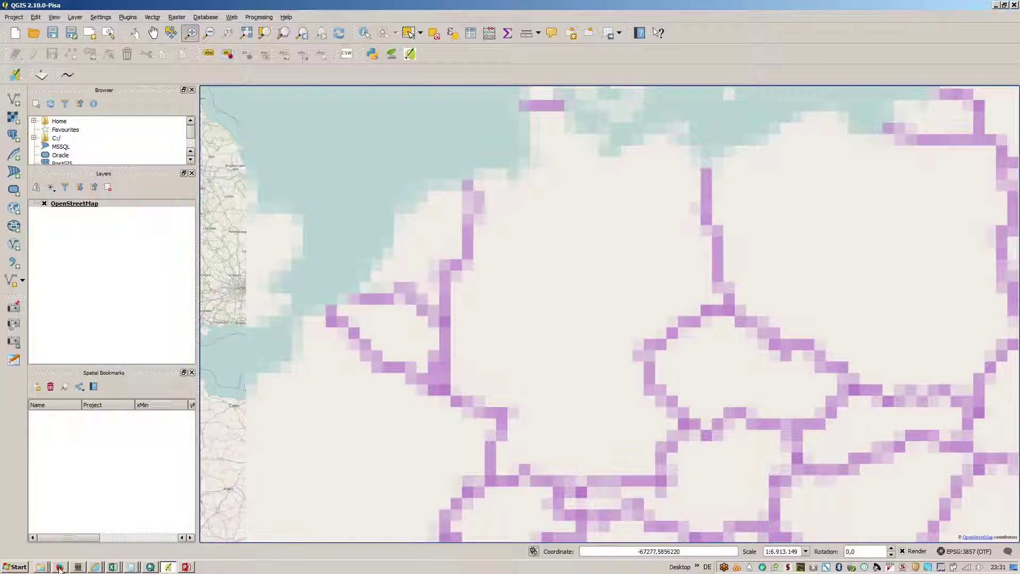
Load Export_images_INTERGEO.csv from the gis folder as the source for a new delimited text layer
click(16, 263)
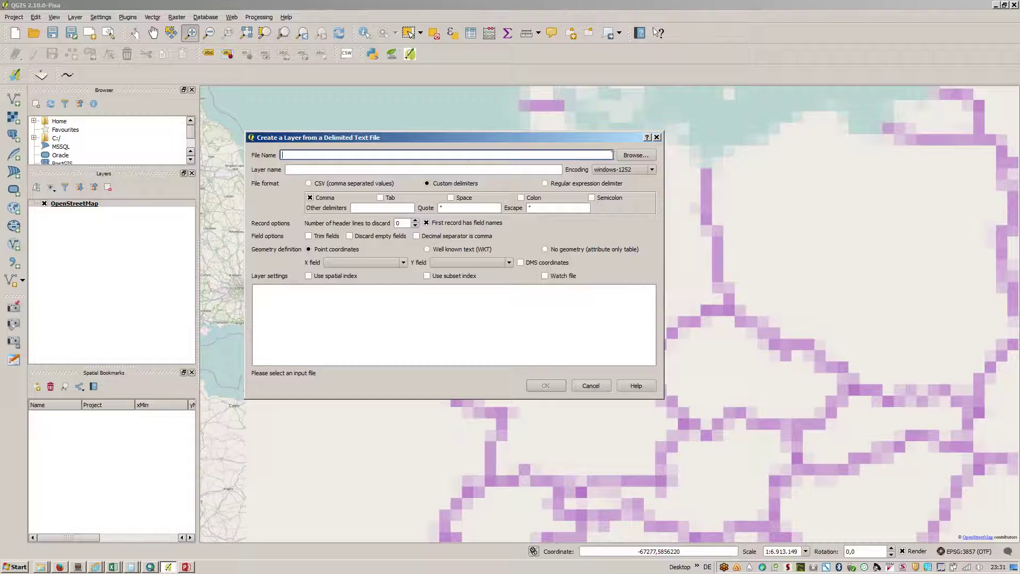
click(628, 156)
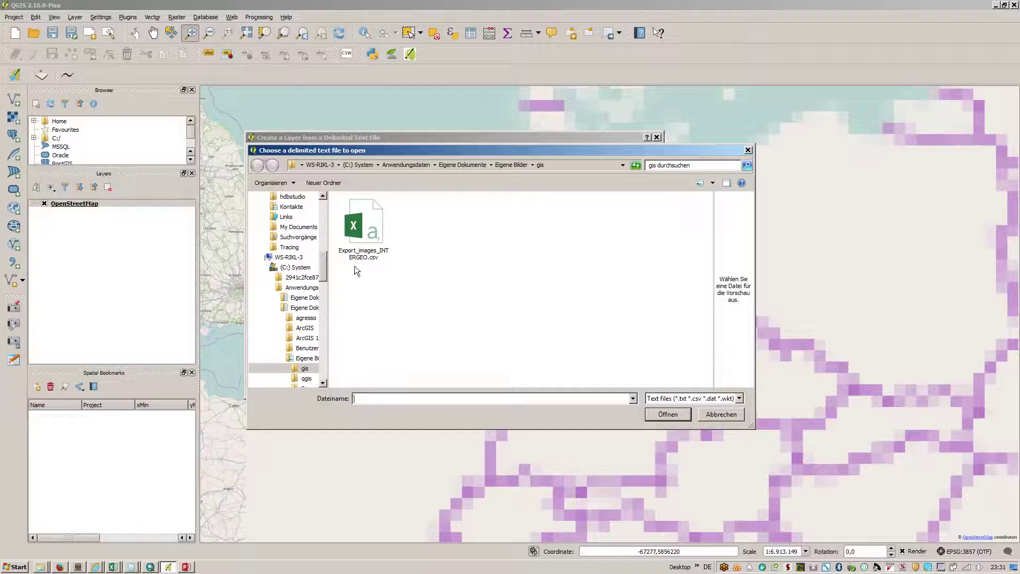
click(368, 232)
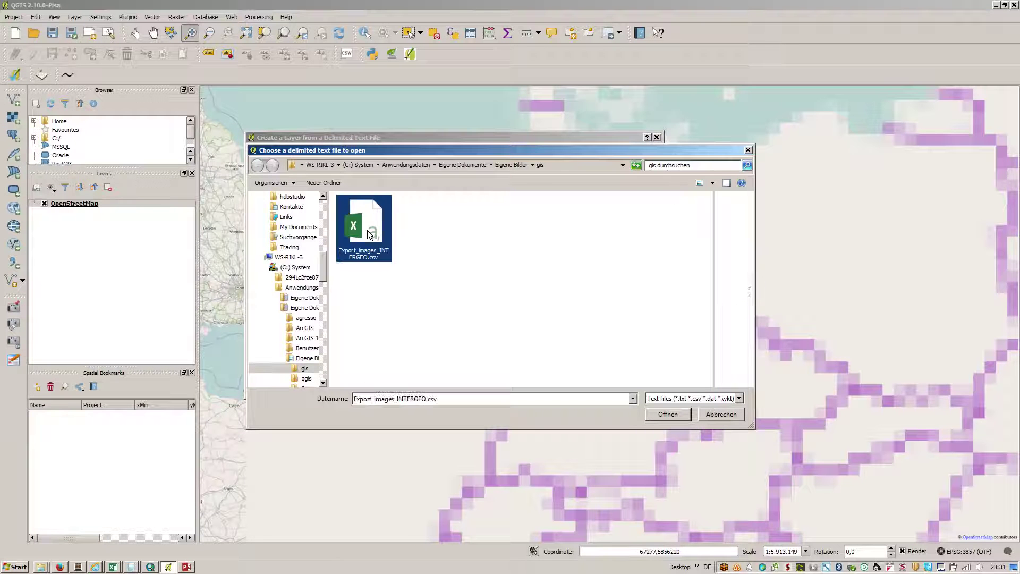
double_click(368, 234)
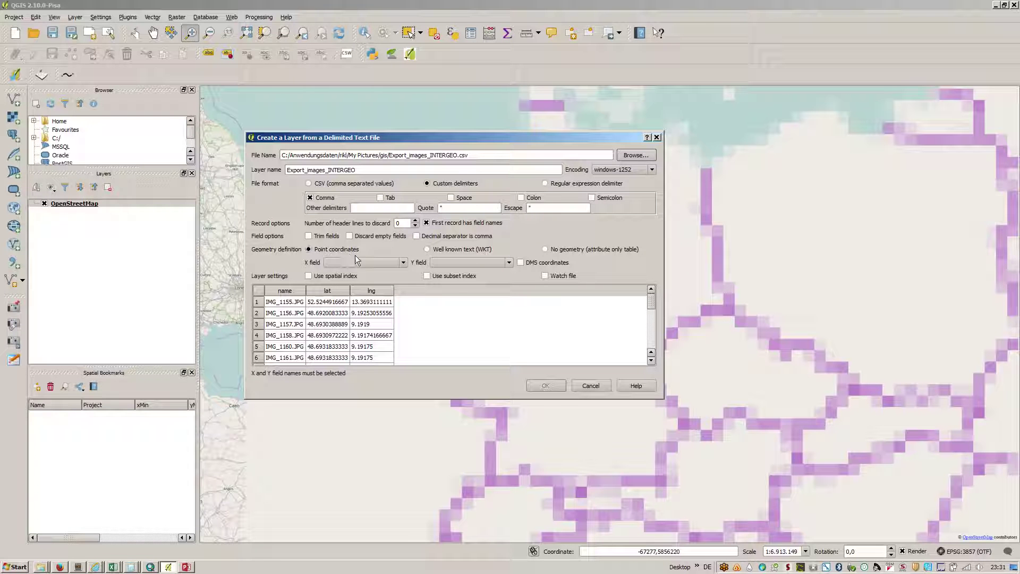
Create the point layer using lng as the X field and lat as the Y field
click(404, 263)
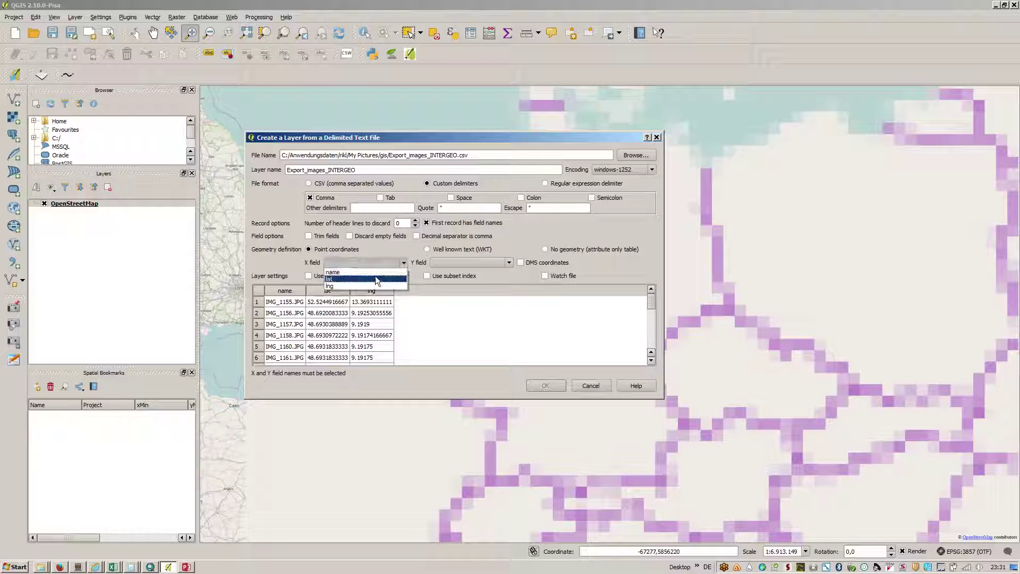
click(372, 287)
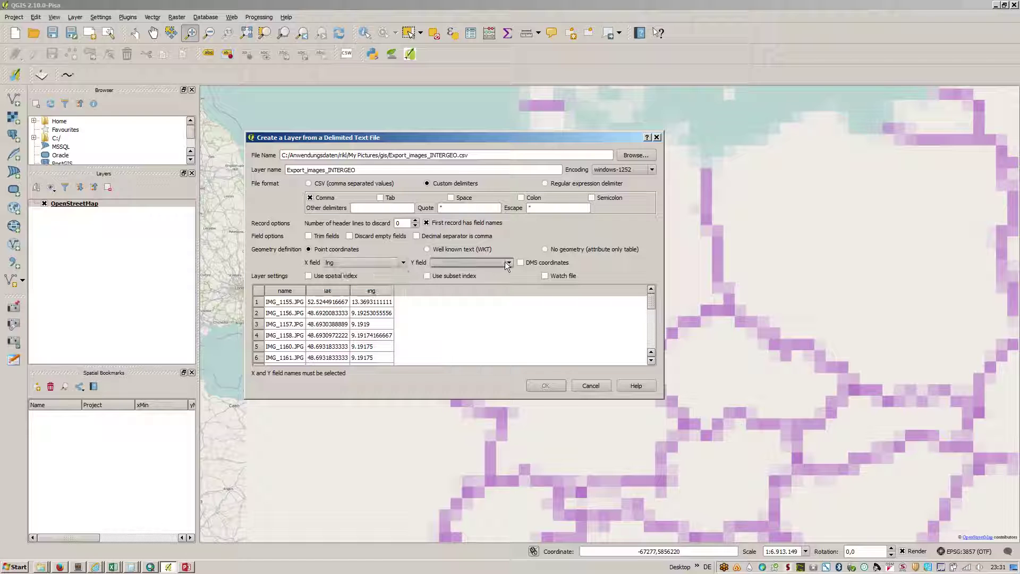
click(508, 263)
click(508, 263)
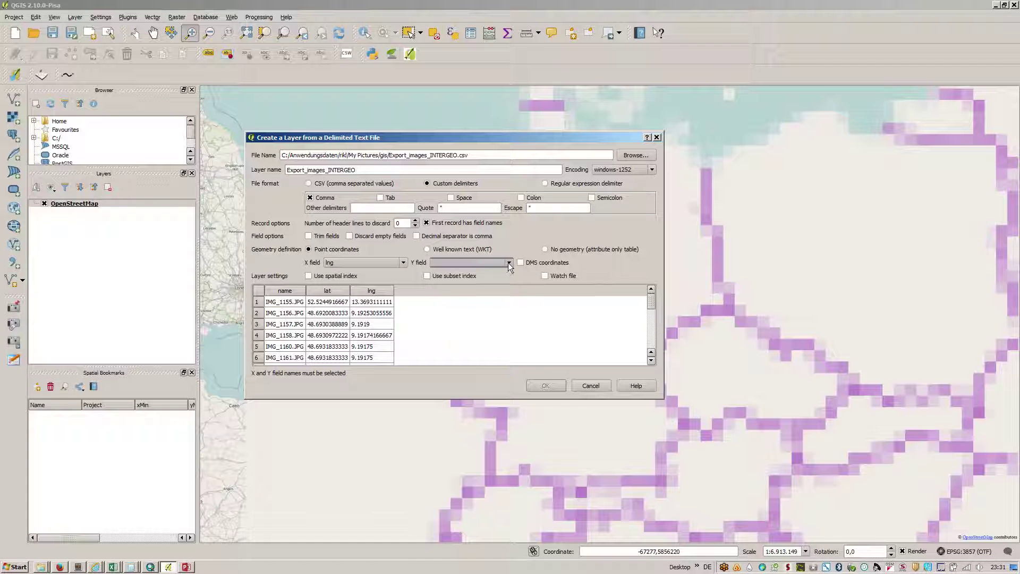
click(508, 262)
click(502, 280)
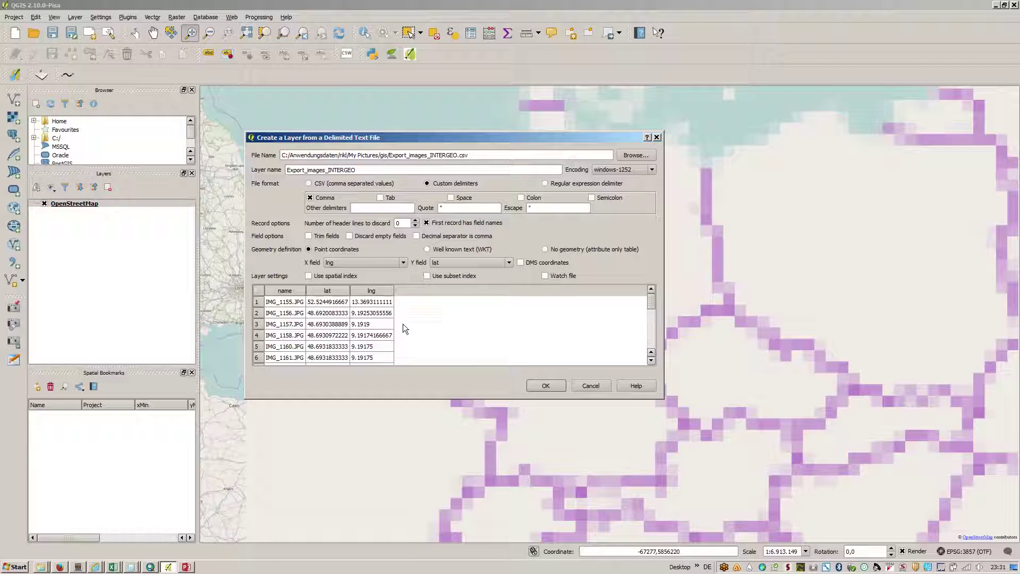
click(544, 387)
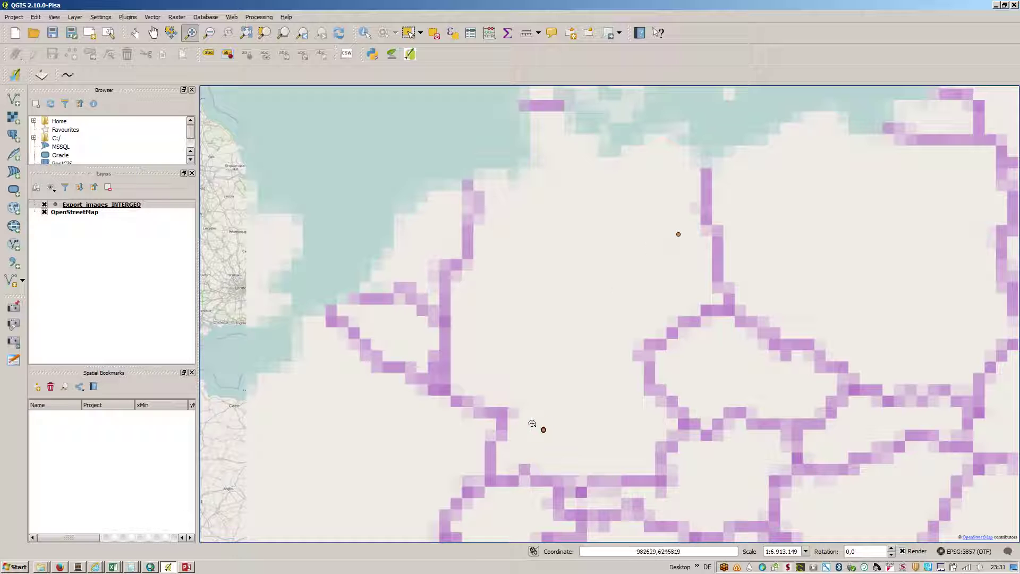
Save the Export_images_INTERGEO layer as an ESRI Shapefile named INTERGEO_photos in the gis folder, with WGS 84 as CRS, and add it to the map
drag(532, 424, 551, 442)
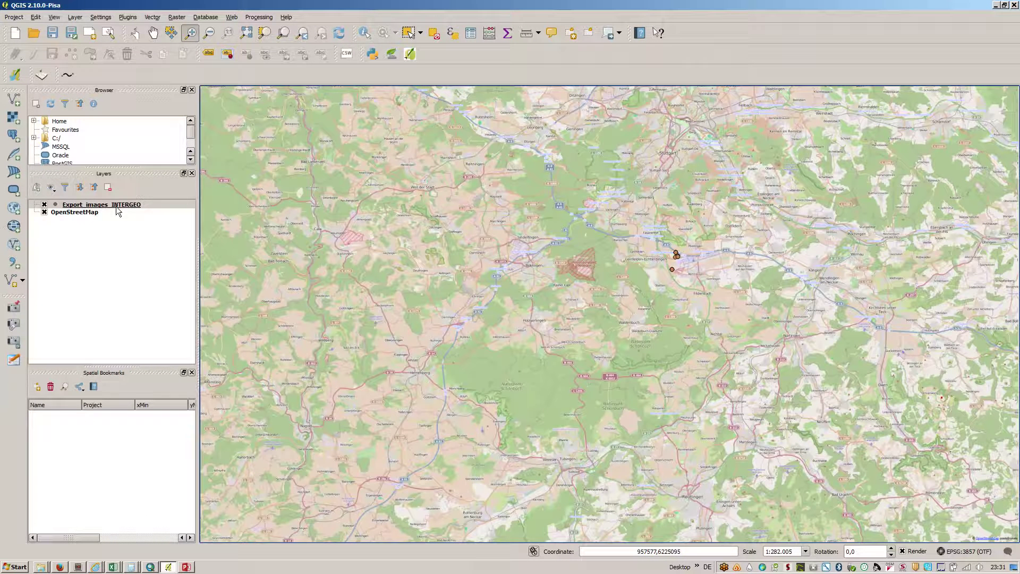
right_click(116, 206)
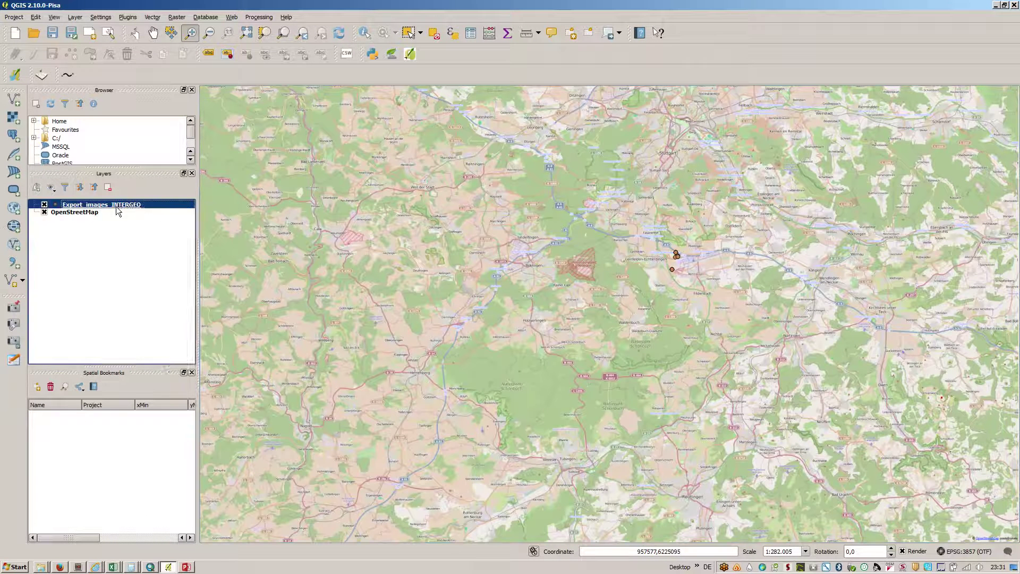
click(184, 308)
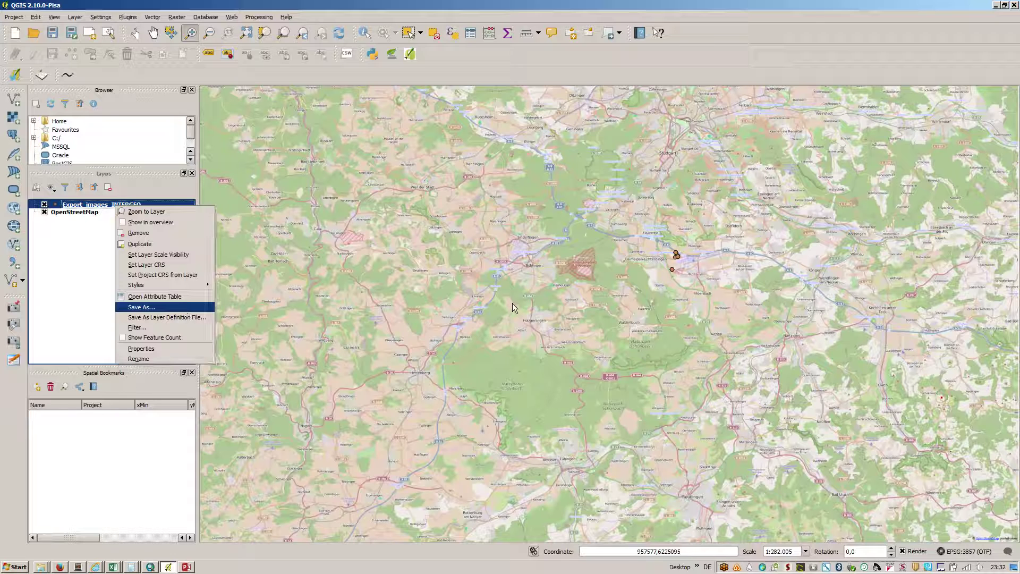
click(636, 150)
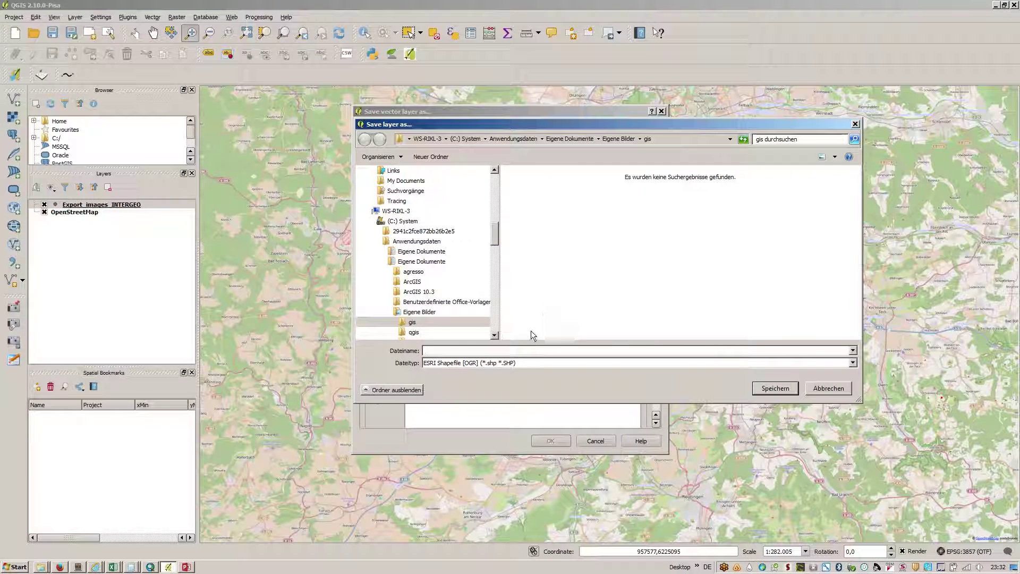
text(INTERGEO_PHOTOS_SHAPE)
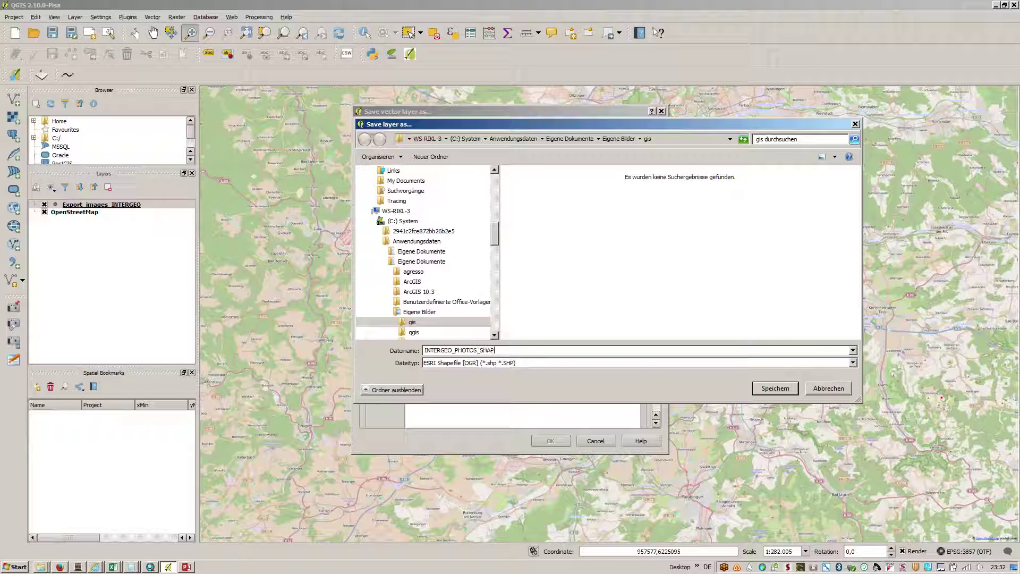
key(BackSpace)
key(BackSpace)
key(BackSpace)
key(BackSpace)
key(BackSpace)
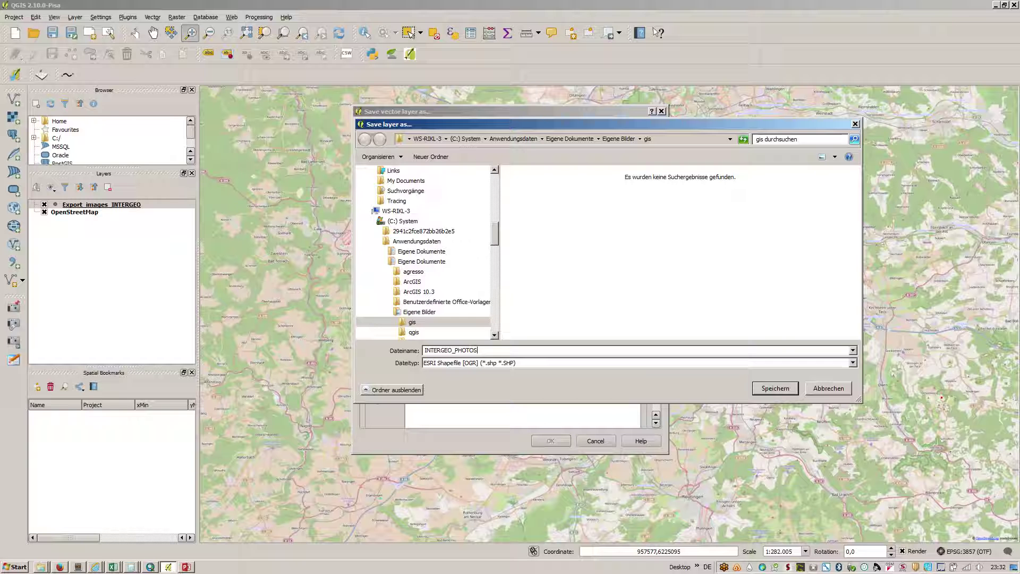
key(BackSpace)
key(BackSpace)
key(BackSpace)
key(BackSpace)
key(BackSpace)
key(BackSpace)
text(photos)
click(777, 390)
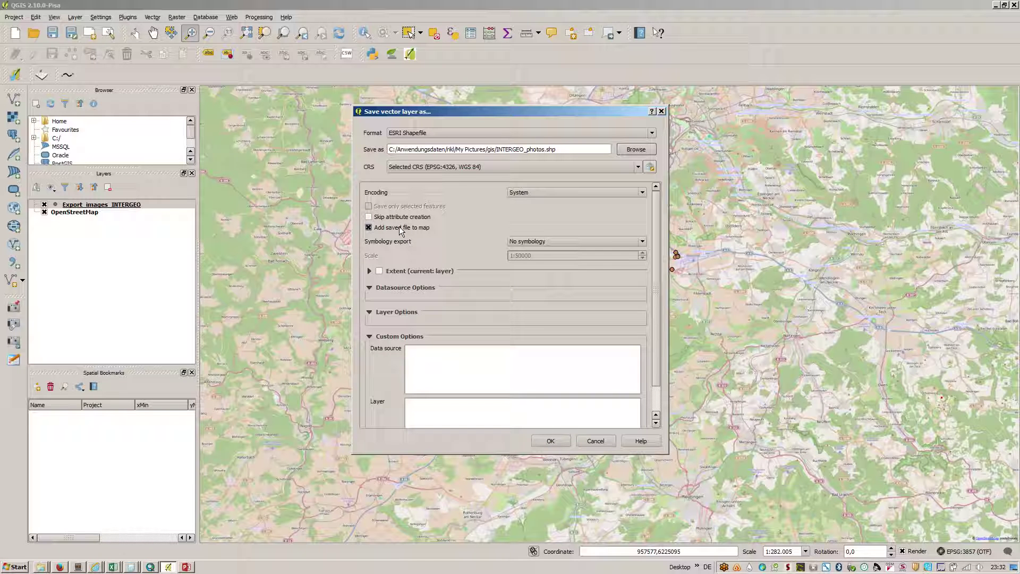
click(568, 440)
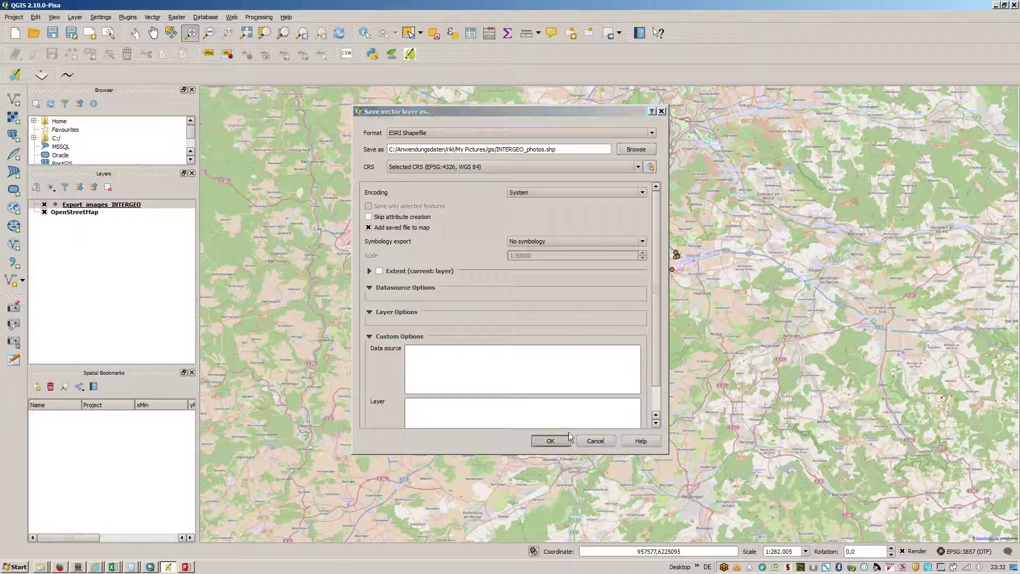
Remove the original Export_images_INTERGEO layer from the project
right_click(72, 212)
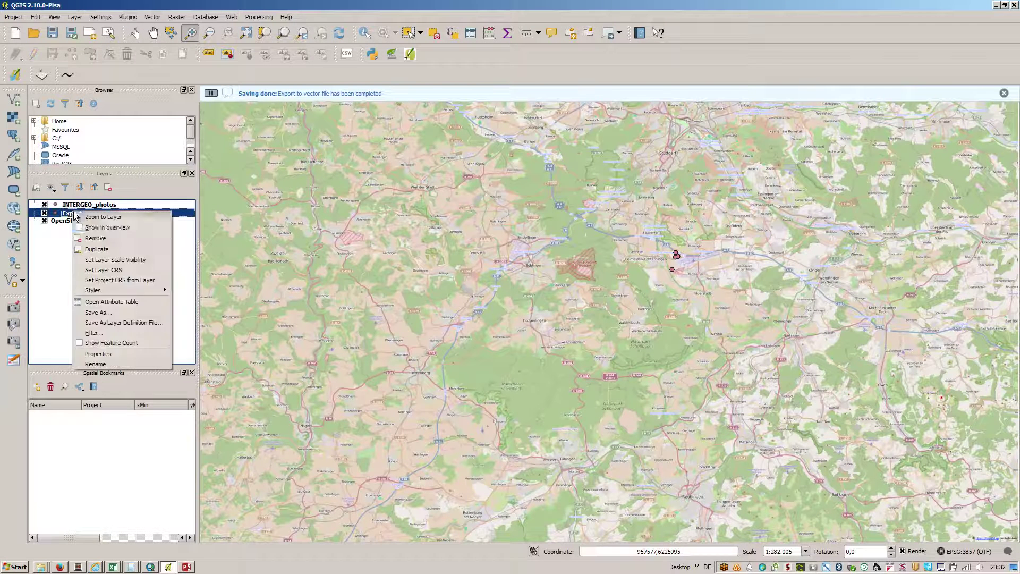
click(98, 238)
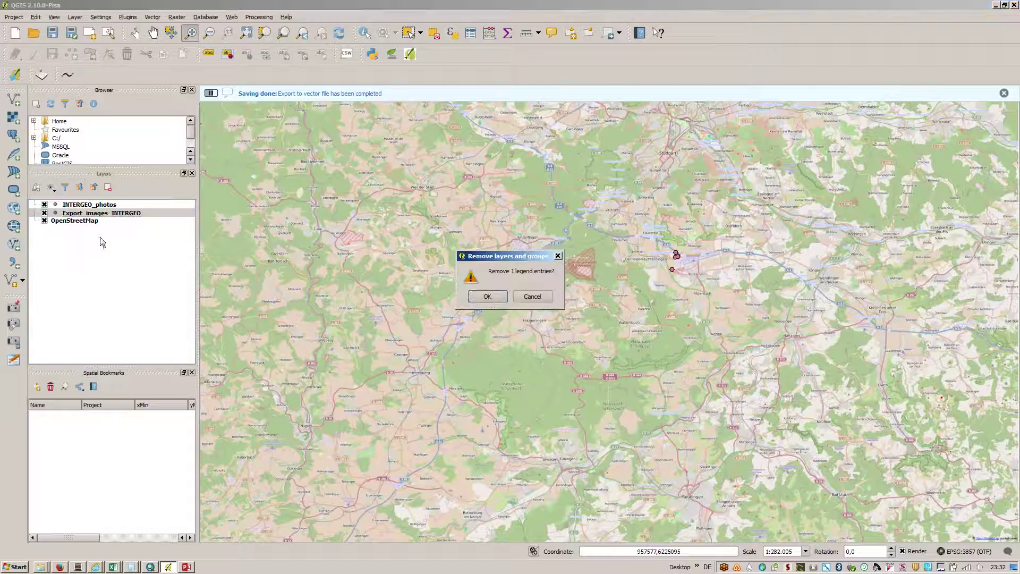
click(488, 297)
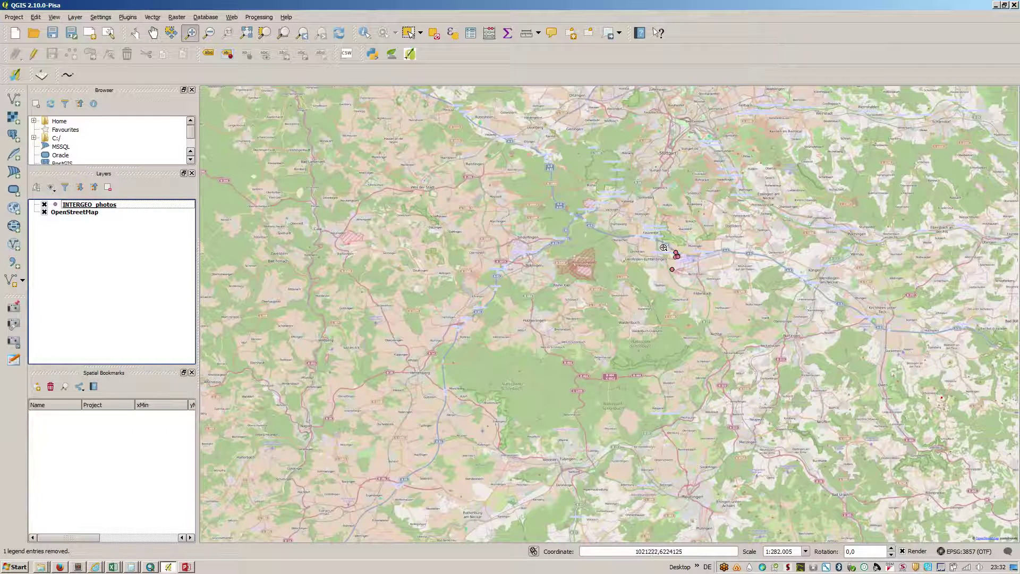
Switch the INTERGEO_photos layer's map tip display text from a field to HTML and start inserting an expression
drag(664, 247, 692, 288)
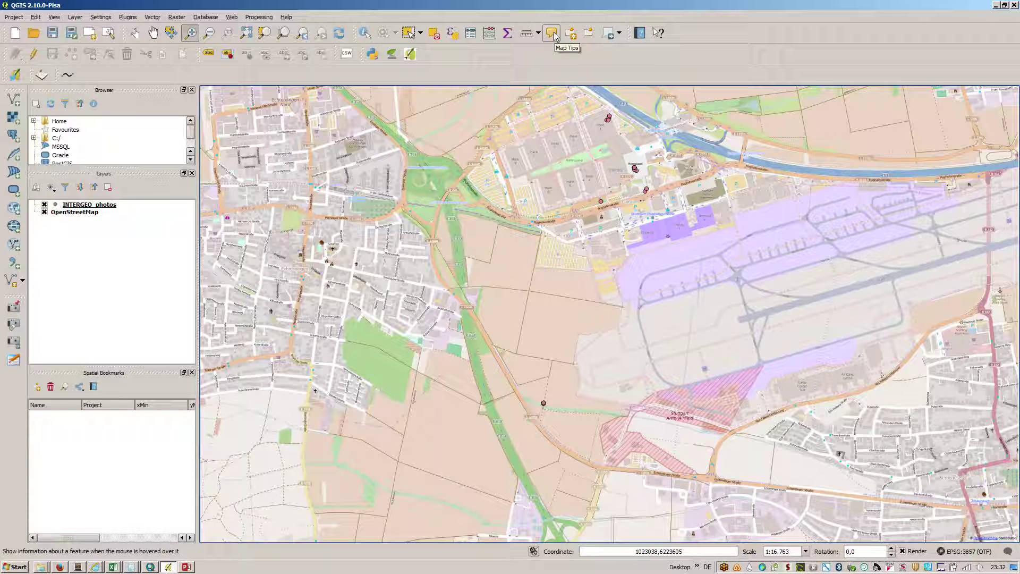
click(77, 206)
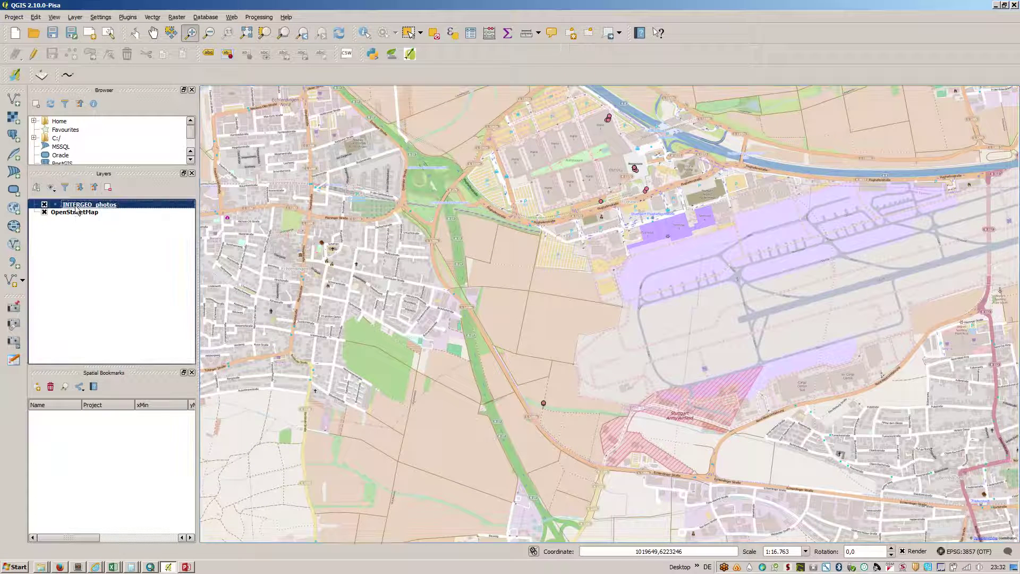
double_click(77, 209)
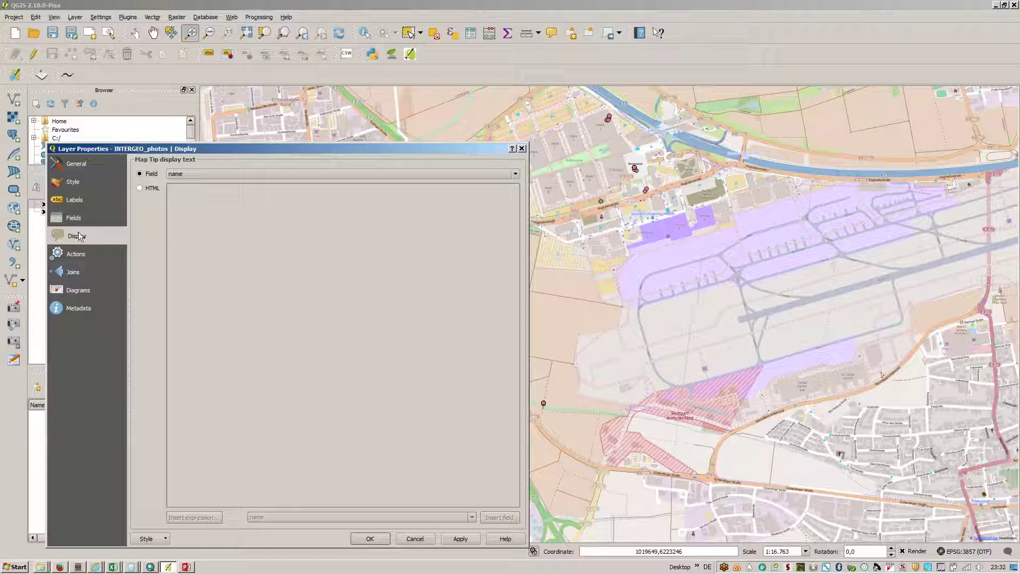
click(147, 188)
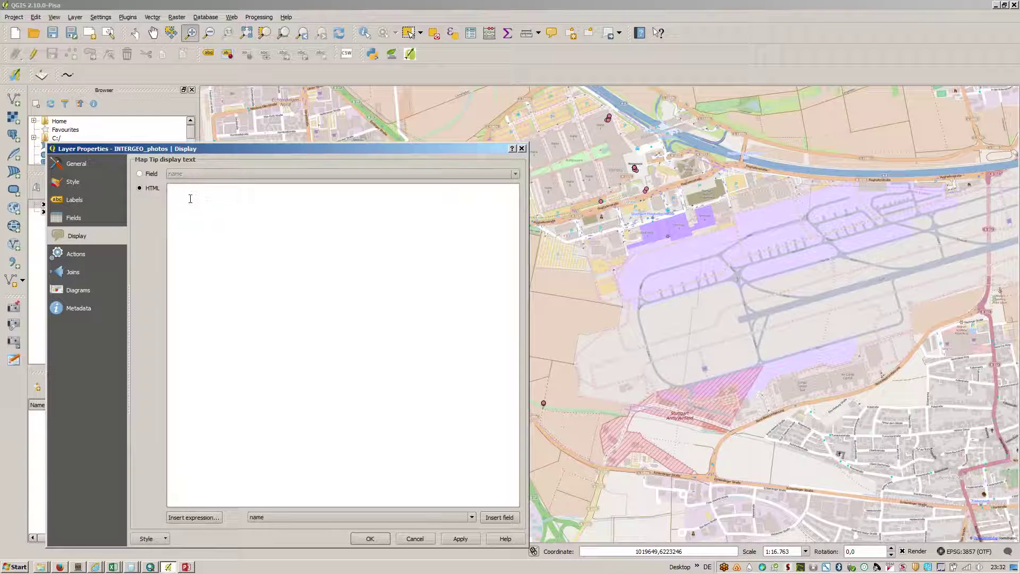
click(196, 518)
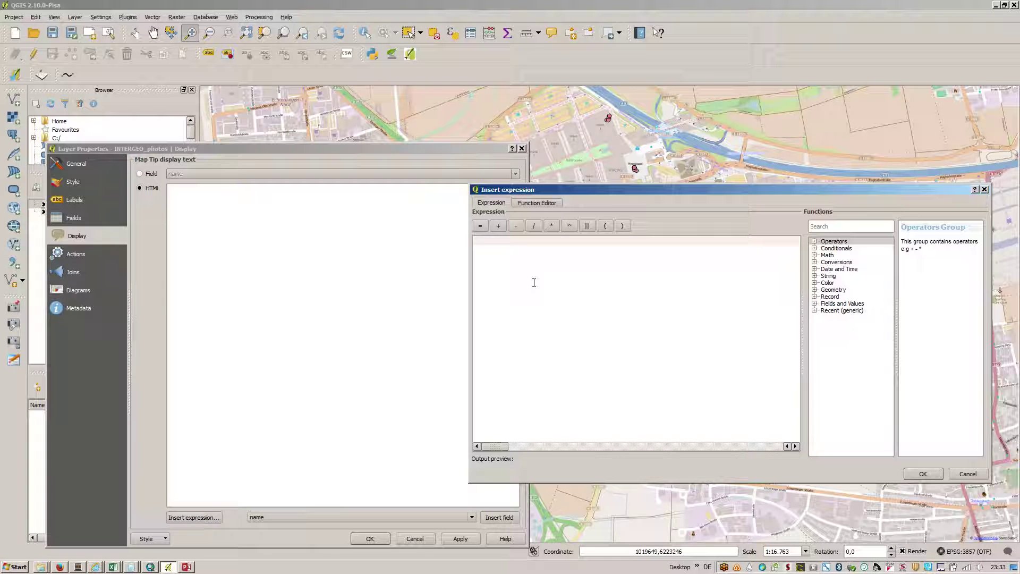
Begin the map tip expression with CONCAT('<img src="',"Name", so the image source comes from the Name field
text(CONCAT(')
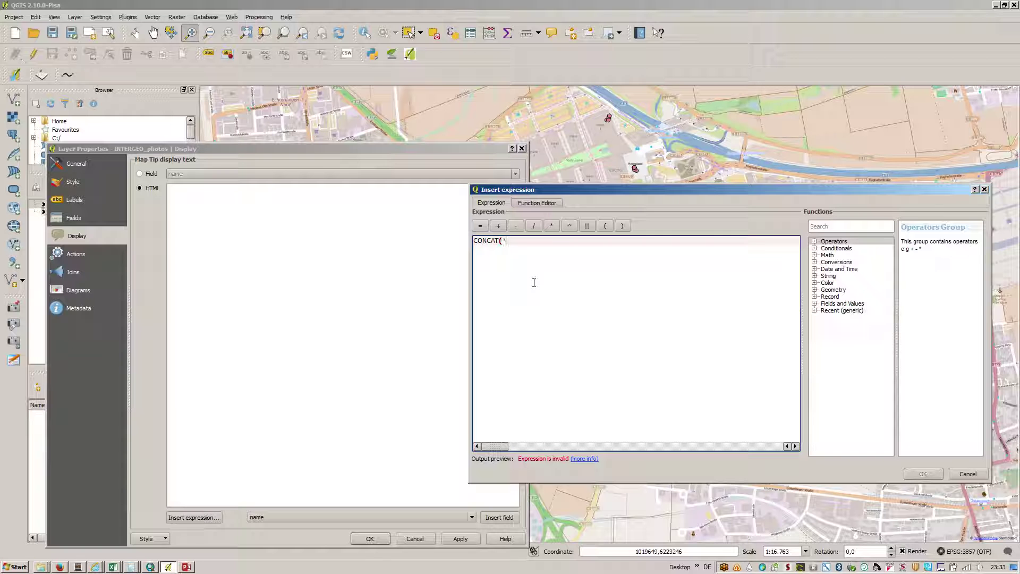
text(<img src="')
text(, NAME)
key(BackSpace)
key(BackSpace)
key(BackSpace)
key(BackSpace)
text("Name",)
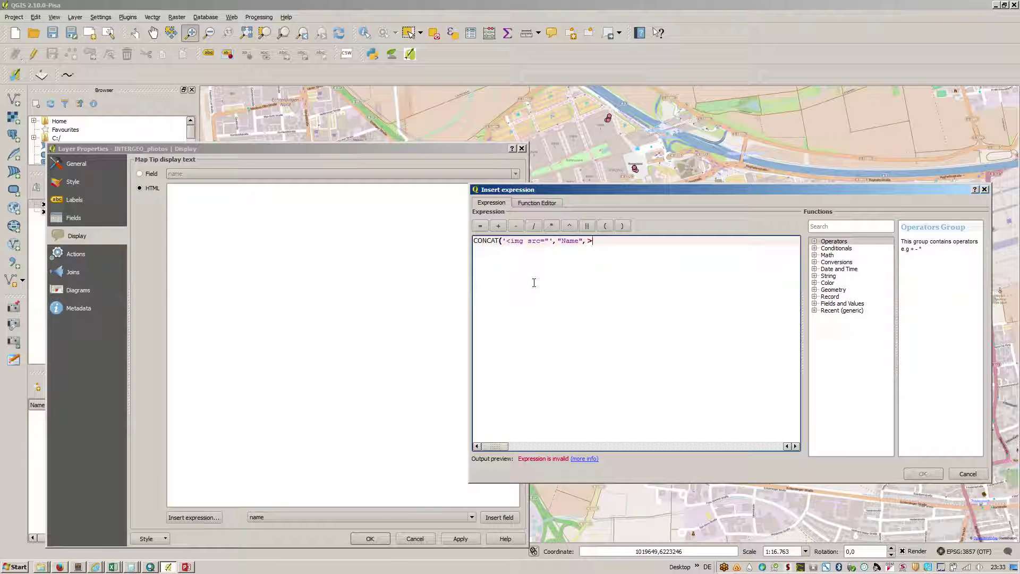
Complete the expression with '" width="400"></img>'), insert it into the HTML map tip text and accept the layer properties
text('<)
text(")
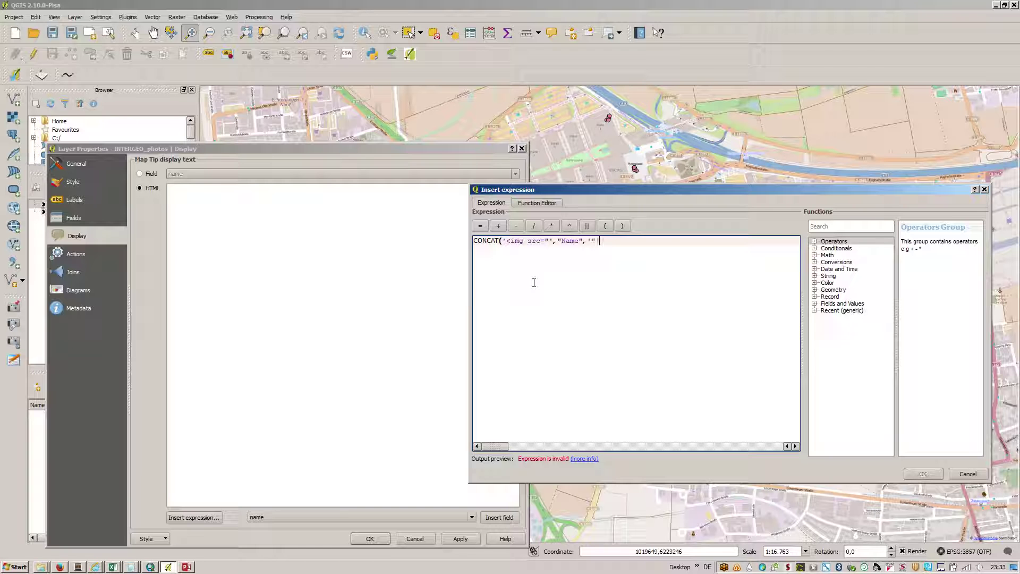
text(widt)
key(Right)
key(Right)
text(h )
text("400")
text(/img>)
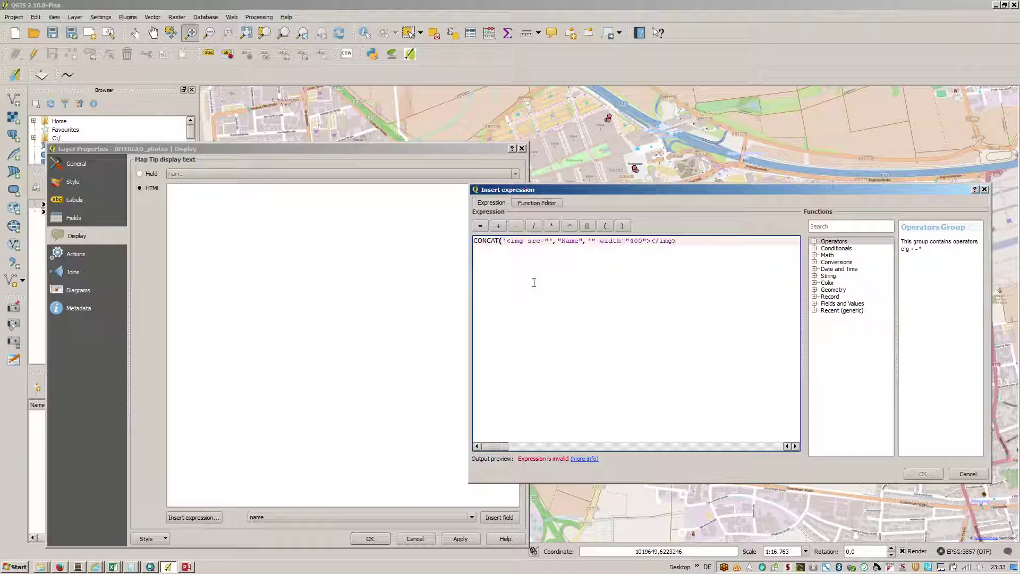
text('))
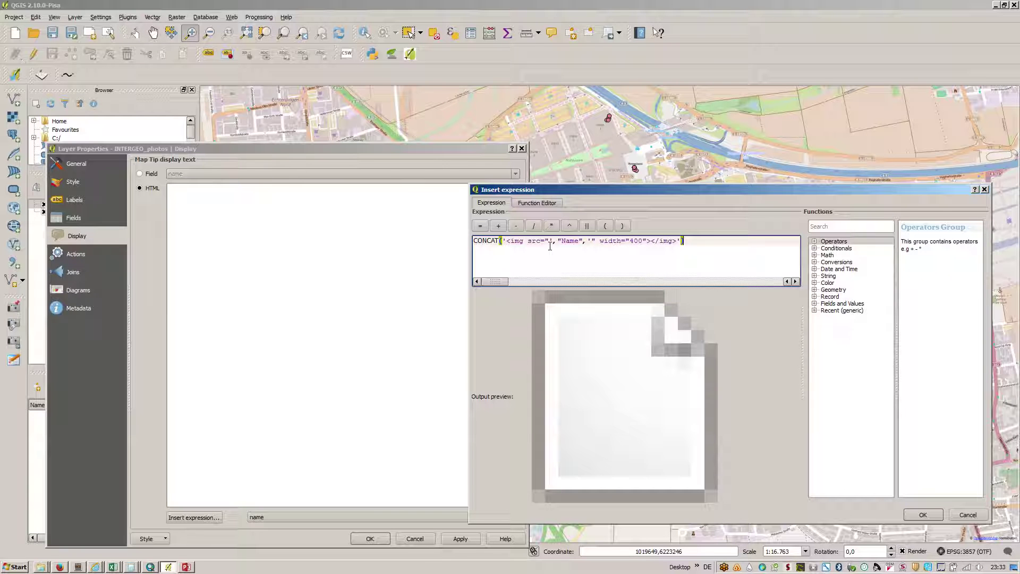
click(923, 516)
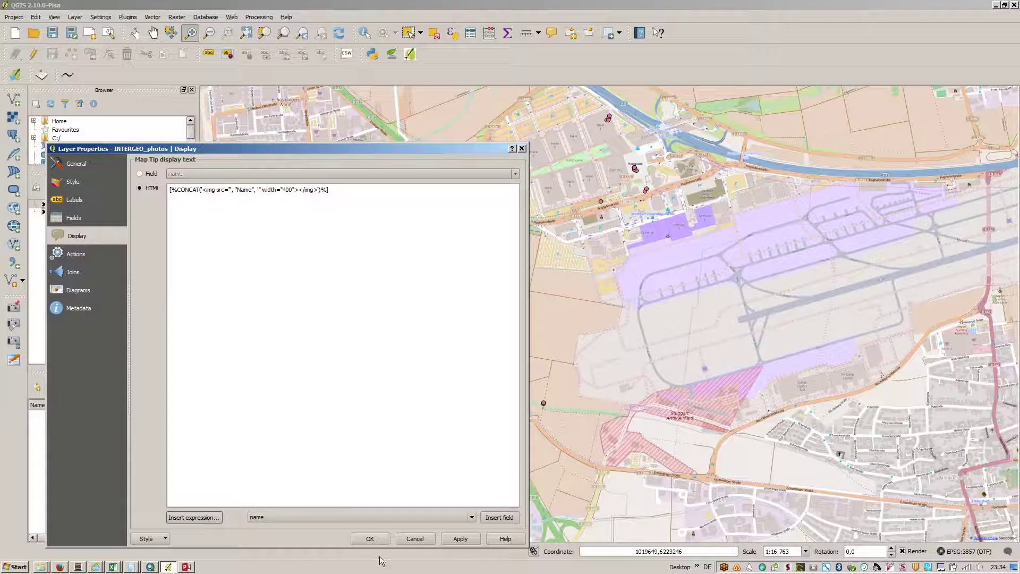
click(370, 539)
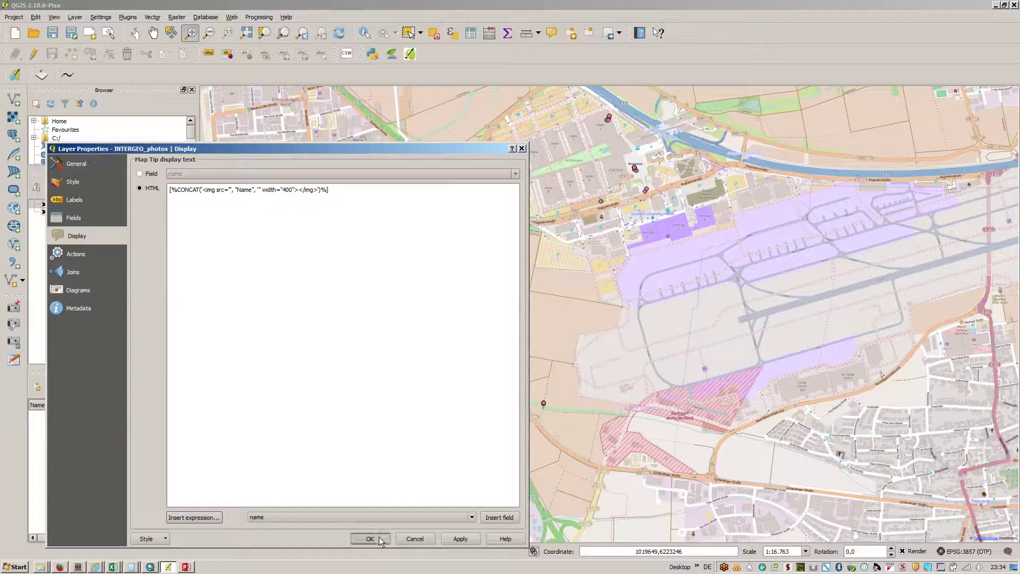
Turn on map tips and check the tip at the isolated photo point south of the other photos
click(549, 36)
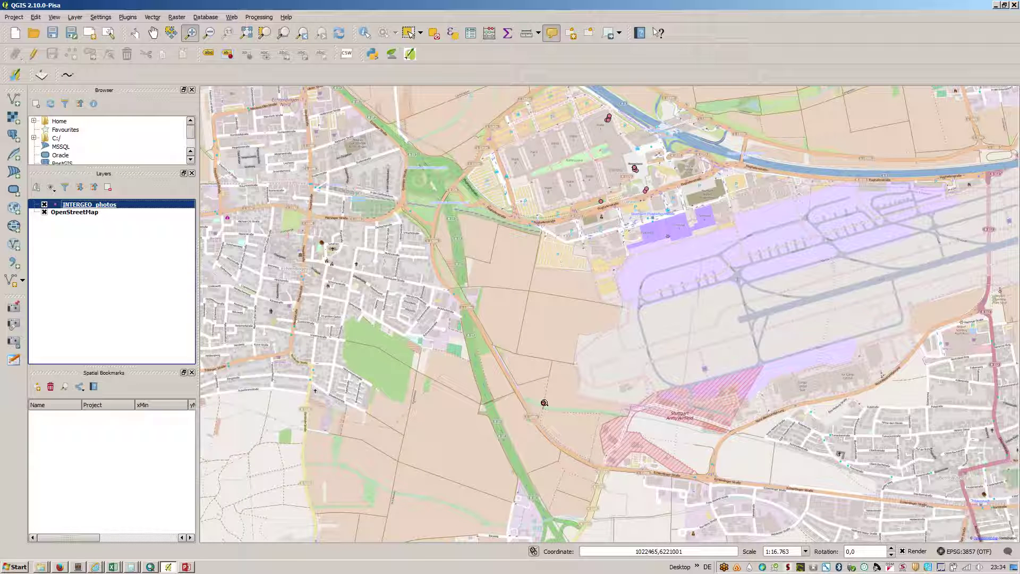
mouse_move(545, 402)
double_click(88, 206)
key(Escape)
Enable editing in the INTERGEO_photos attribute table and open the expression dialog for updating the name field
right_click(97, 207)
click(130, 293)
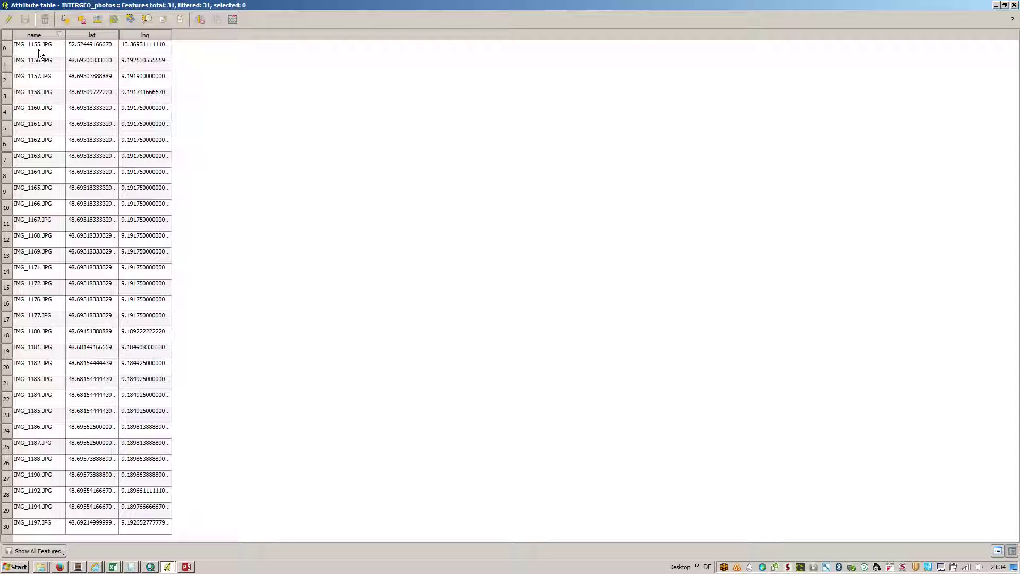
click(9, 22)
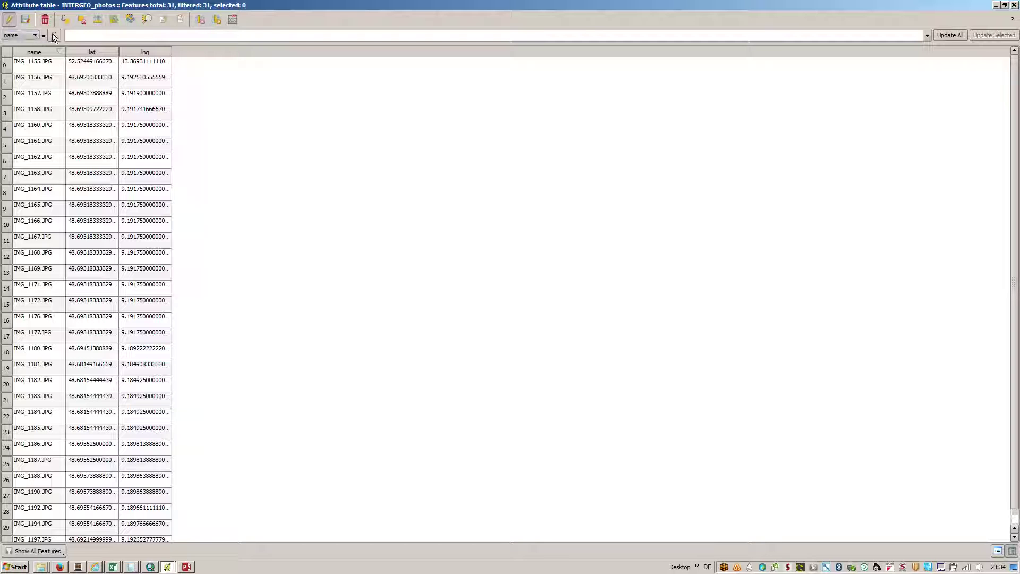
click(55, 35)
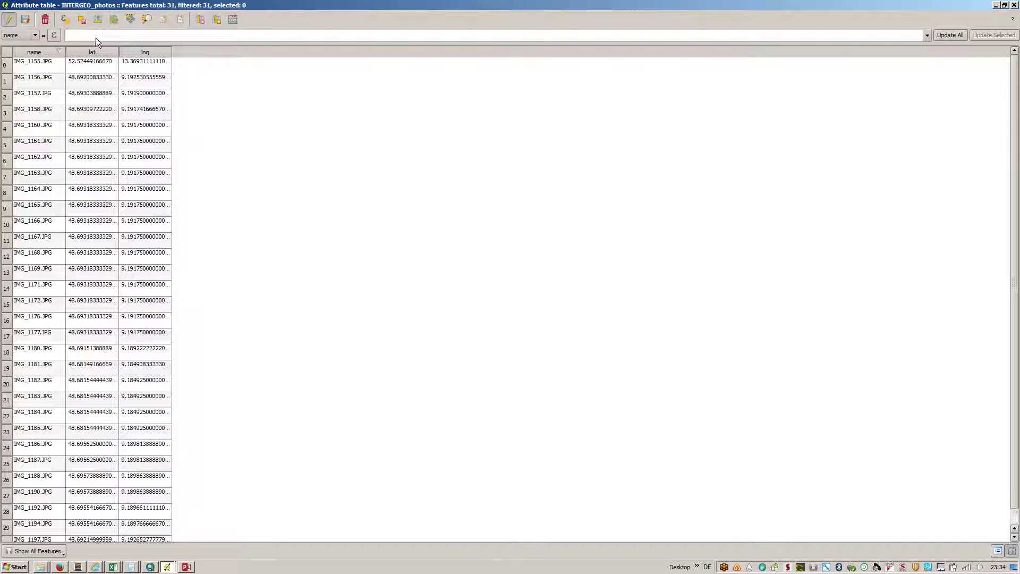
click(677, 290)
Start a Concat expression and paste in the gis photo folder's full path copied from the file explorer
text(Concat)
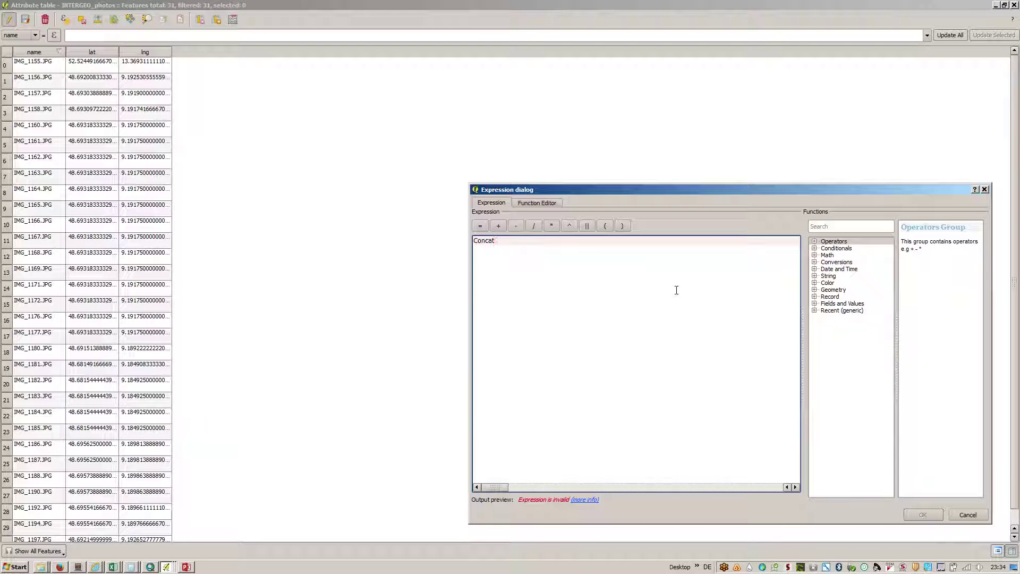
text((")
key(alt+Tab)
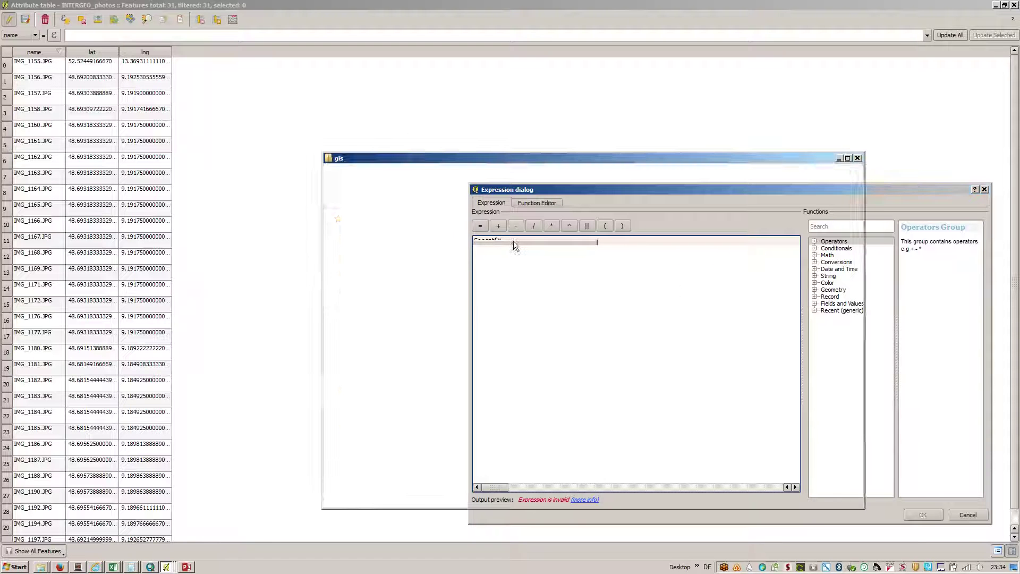
click(517, 173)
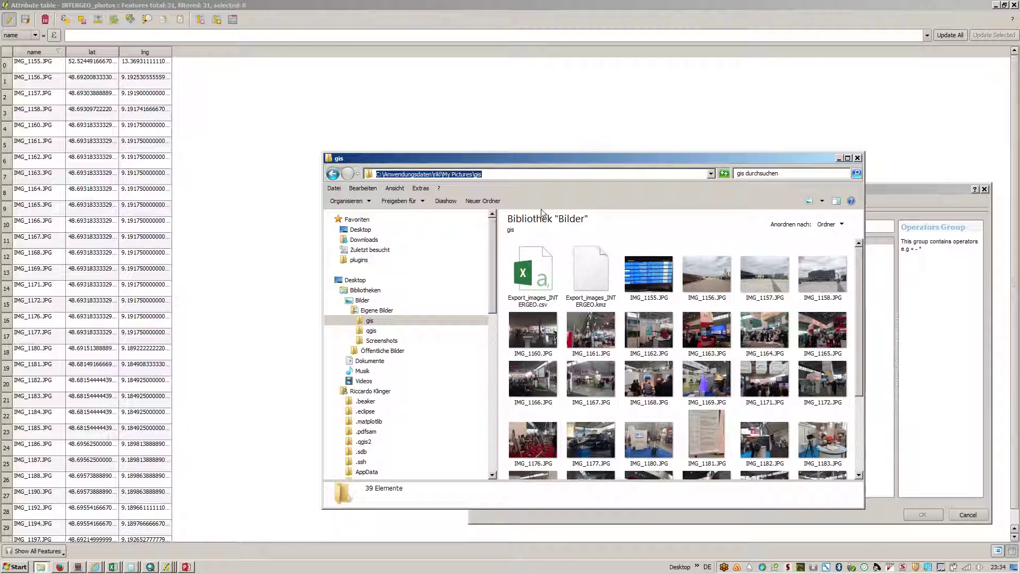
key(ctrl+c)
key(alt+Tab)
key(ctrl+v)
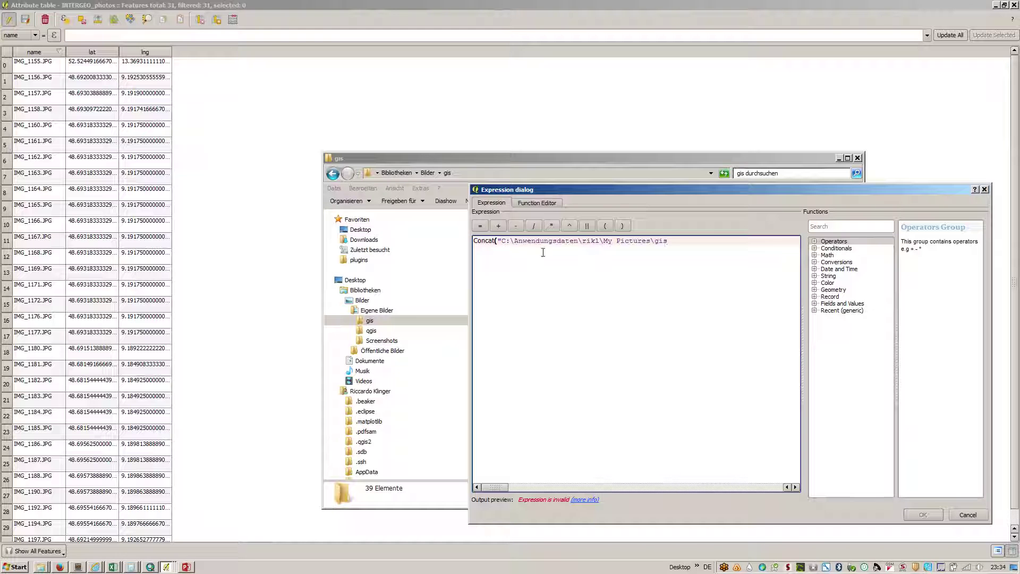
Replace the backslashes in the pasted folder path with forward slashes
click(517, 243)
key(BackSpace)
text(/)
click(583, 243)
key(BackSpace)
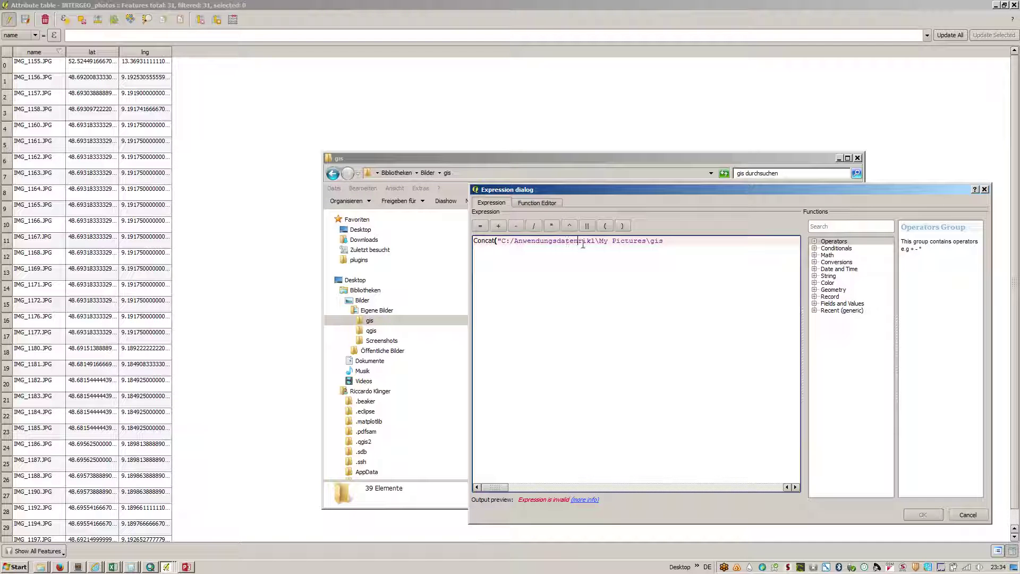
text(/)
click(604, 242)
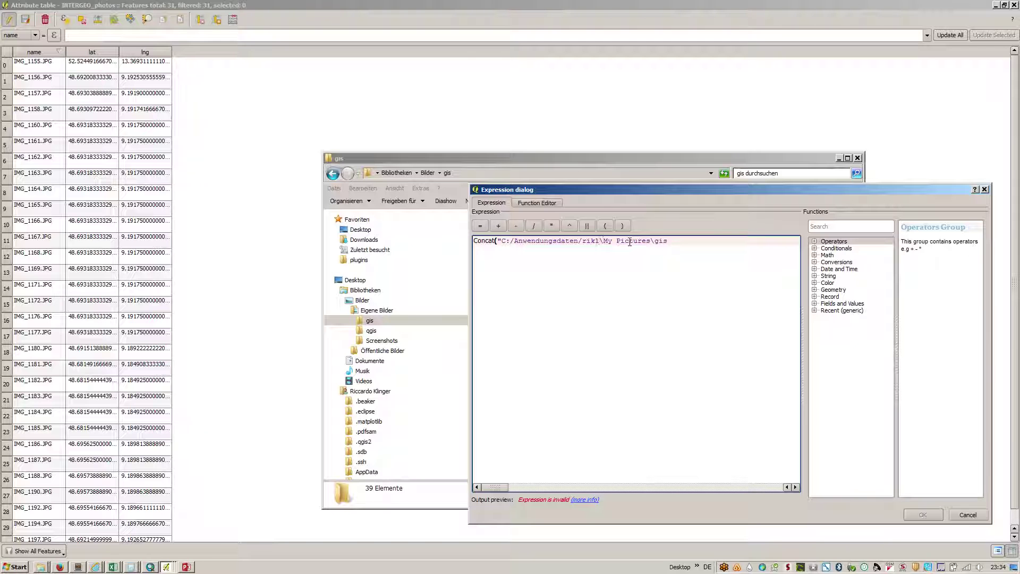
key(BackSpace)
text(/)
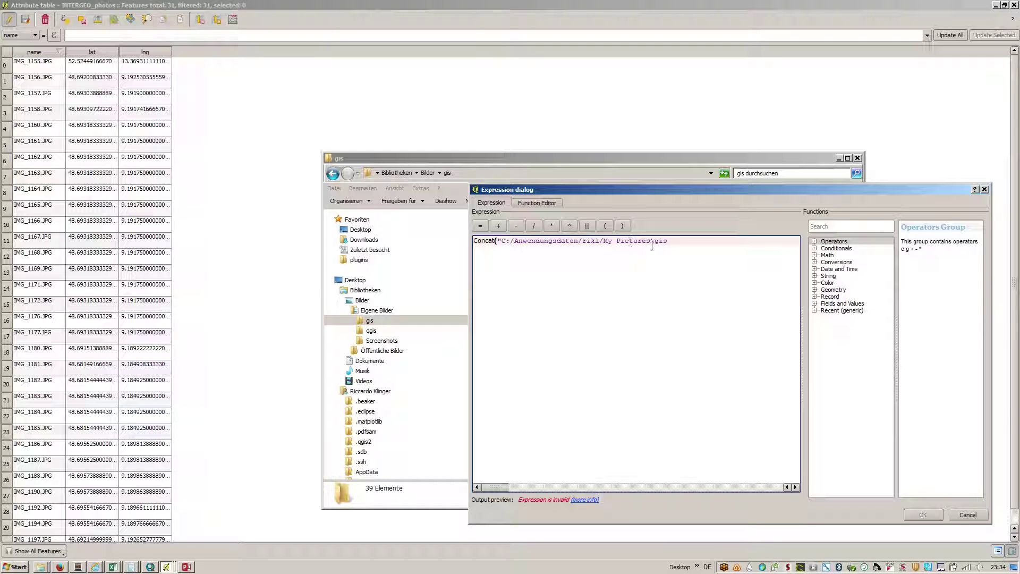
click(655, 244)
key(BackSpace)
text(/)
End the folder path with a slash, enclose it in single quotes and add a comma after it
text(",)
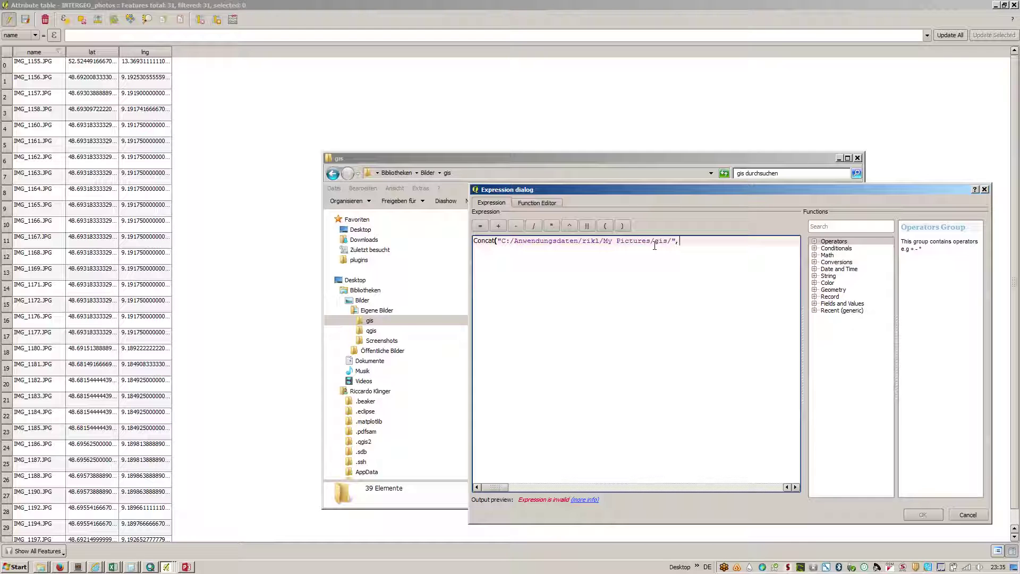
key(BackSpace)
key(BackSpace)
text(',)
key(BackSpace)
text(')
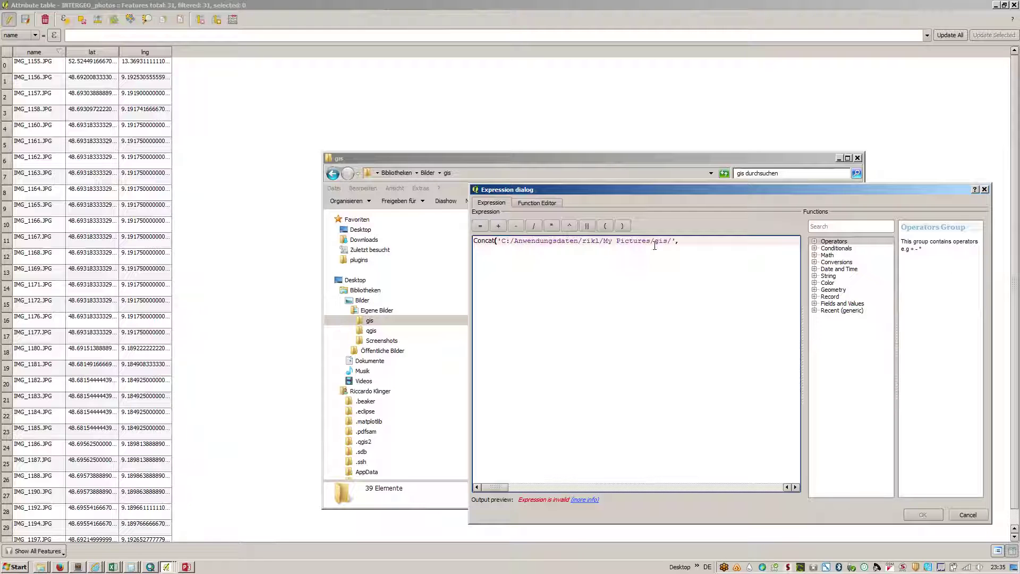
Append the "Name" field as the second Concat argument, close the parenthesis and accept the expression
key(End)
text("NAme)
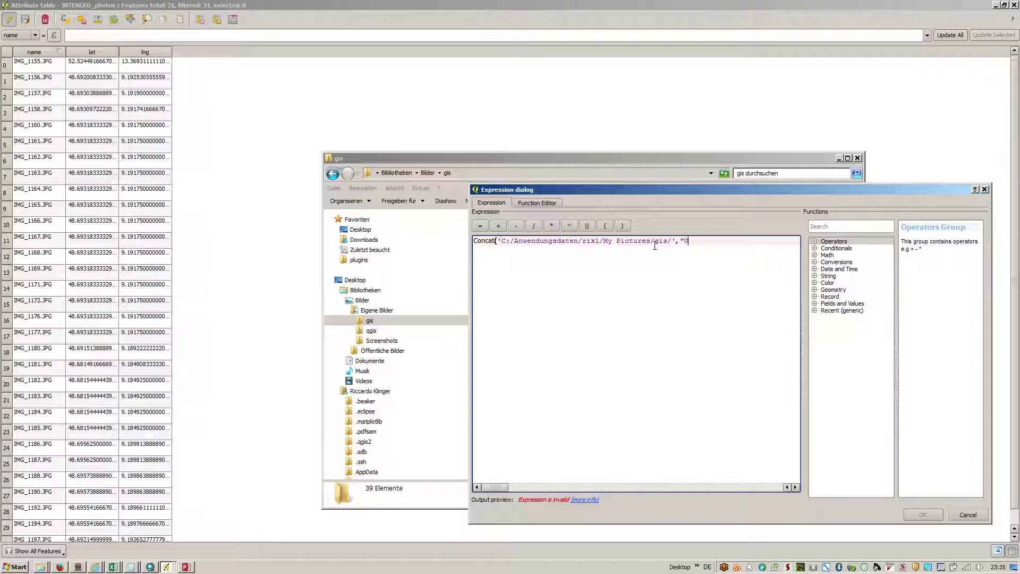
key(BackSpace)
key(BackSpace)
key(BackSpace)
text(ame"))
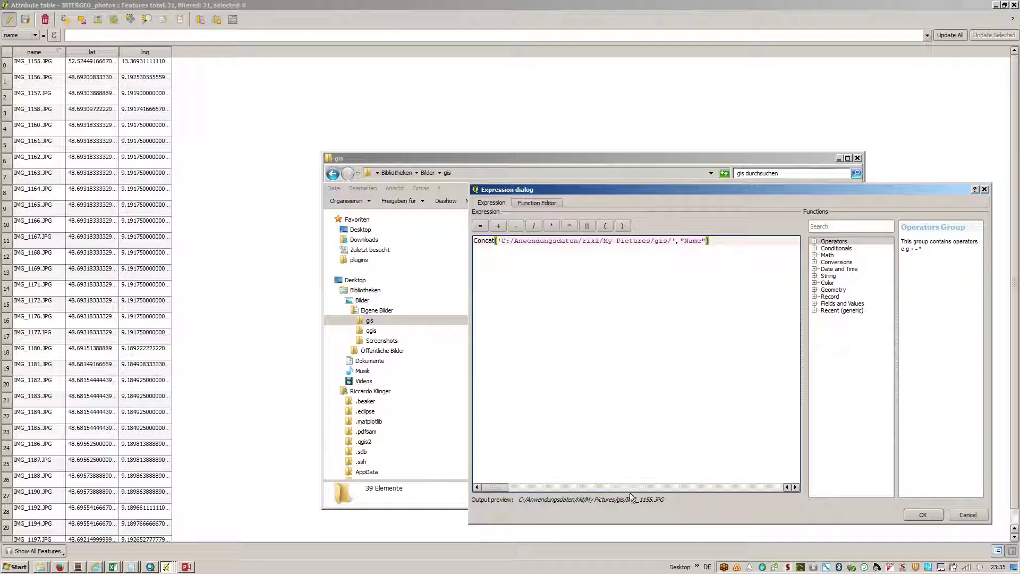
click(923, 514)
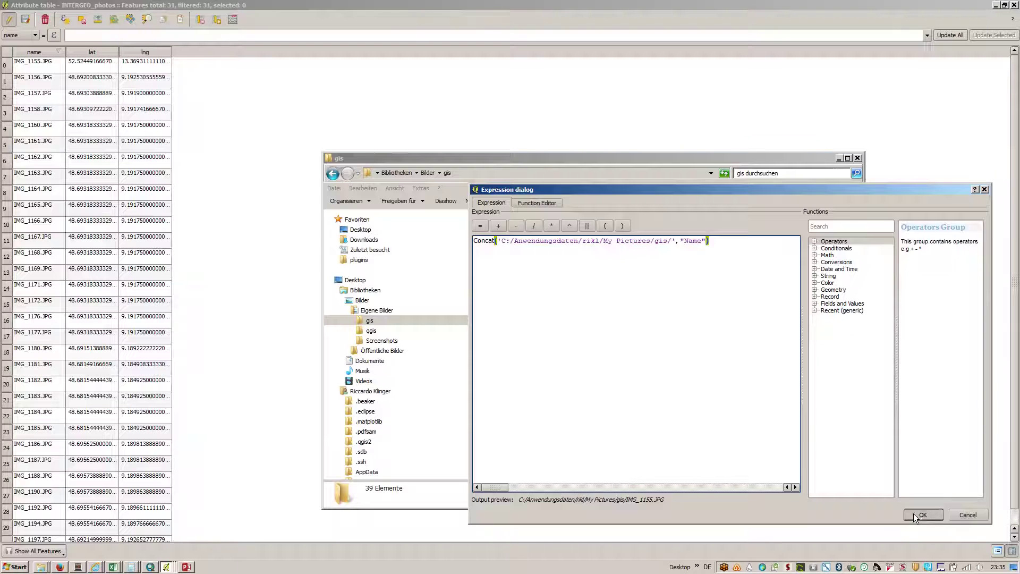
Update the name field of all features with the expression and widen the name column to show the full paths
click(314, 78)
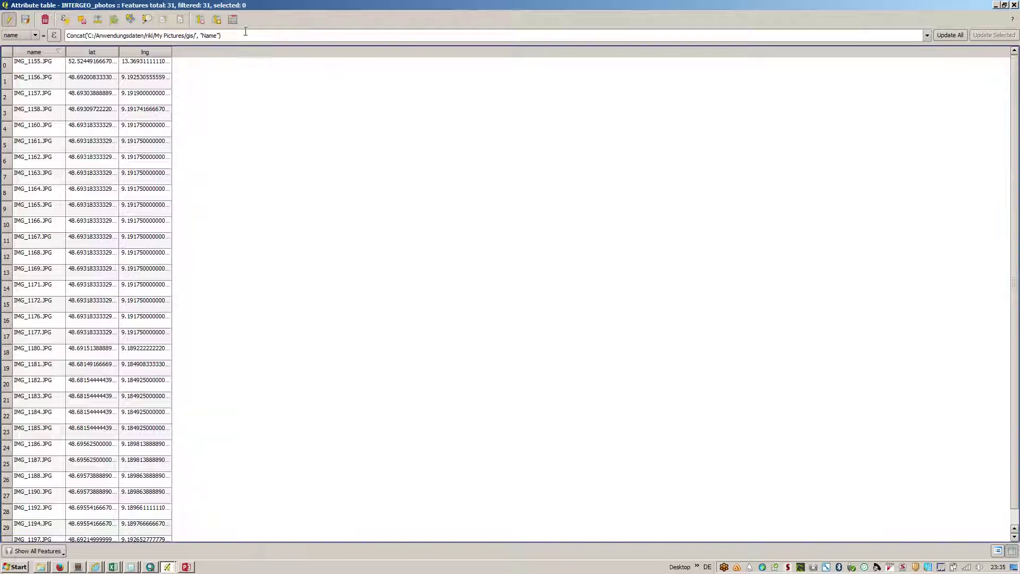
click(949, 37)
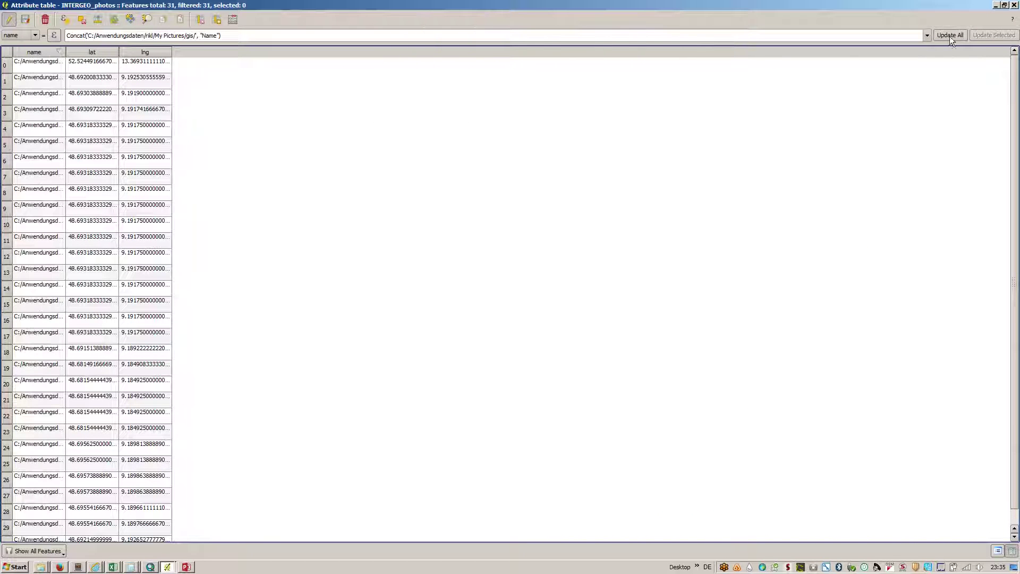
drag(65, 52, 230, 51)
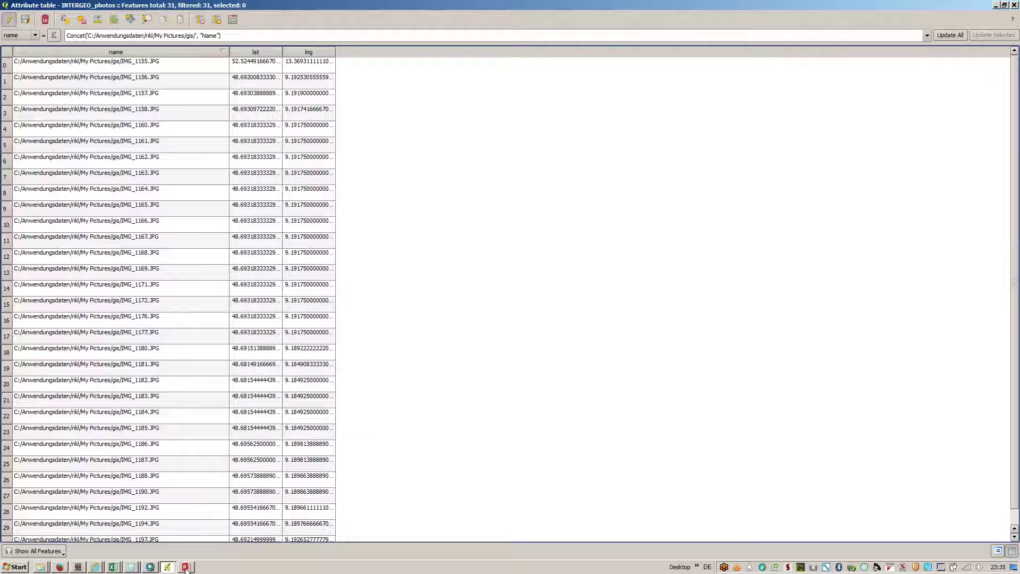
End the table's editing session, close the attribute table and return to the map to check the photo map tips
click(8, 23)
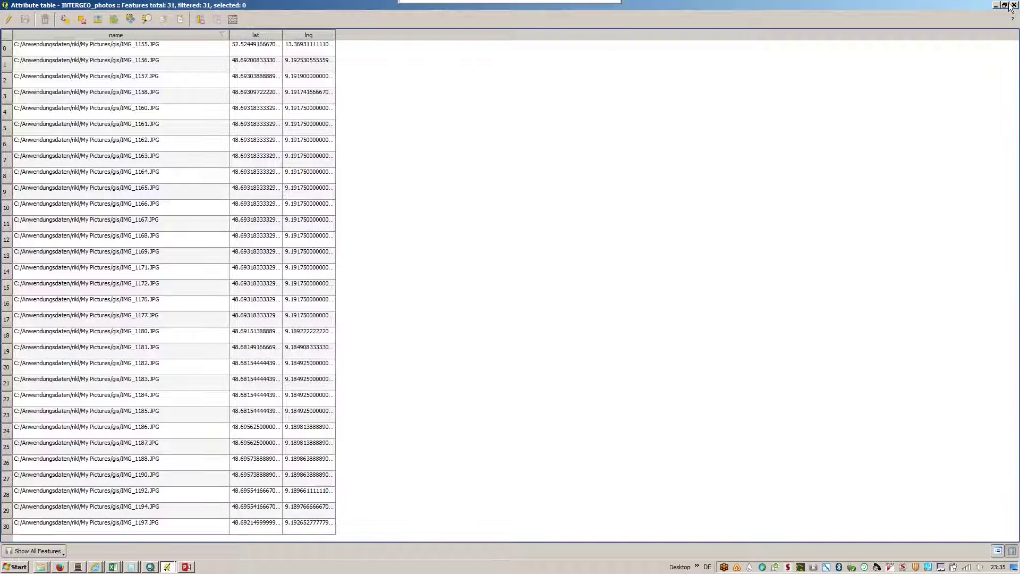
click(1015, 6)
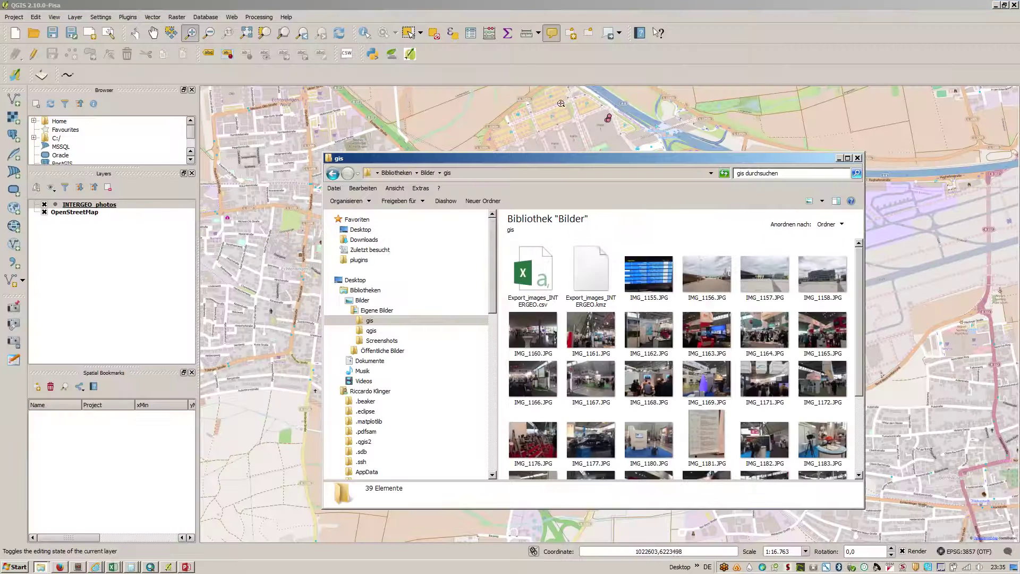
click(581, 87)
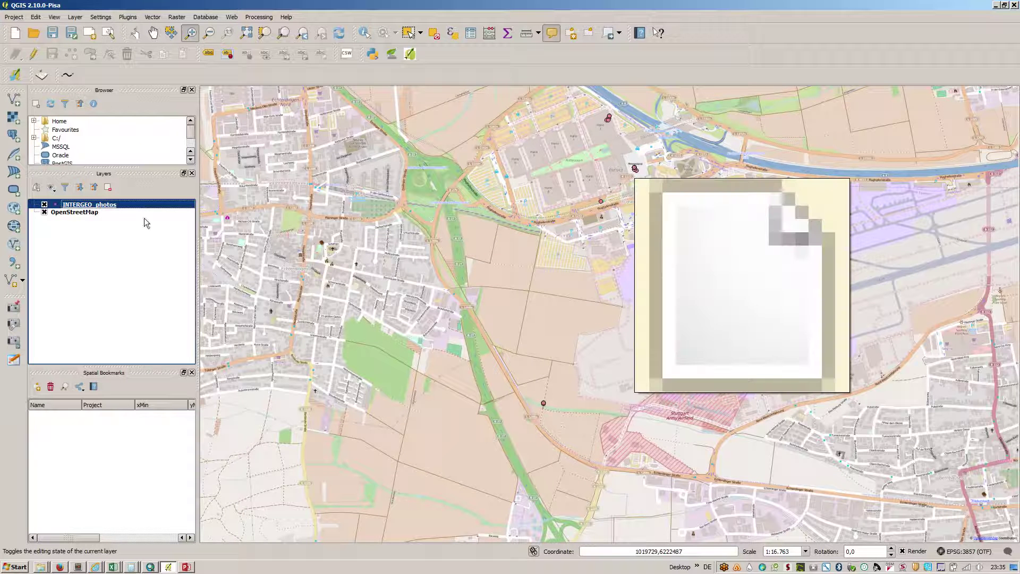
Review the HTML map tip text of the INTERGEO_photos layer and accept the layer properties
double_click(117, 212)
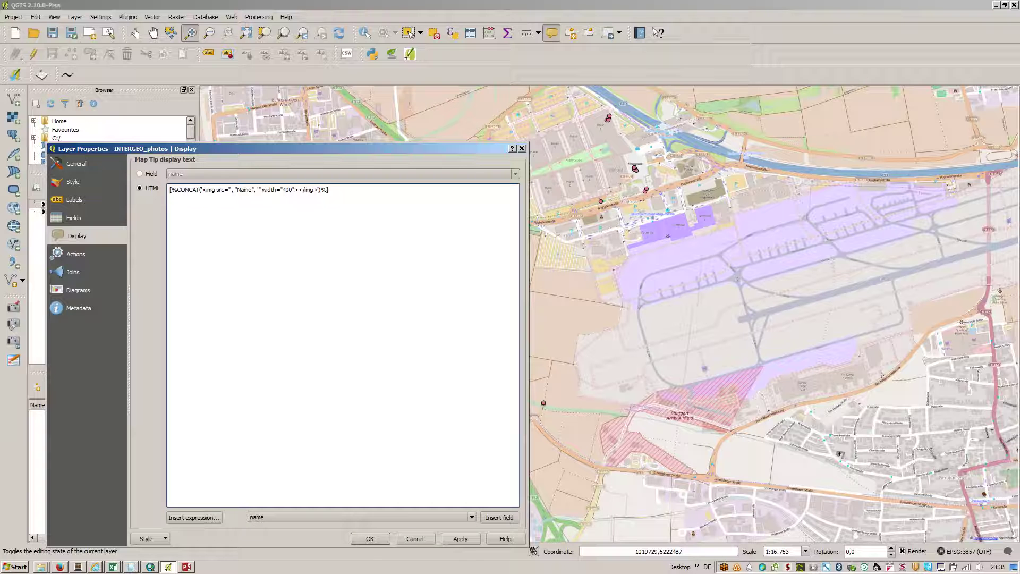
click(370, 539)
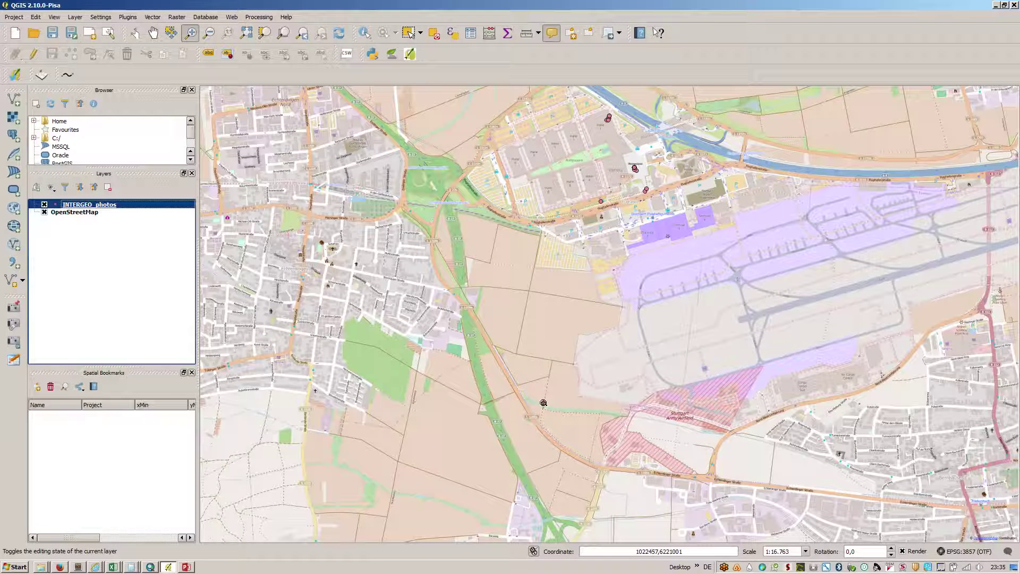
Open the attribute table of the INTERGEO_photos layer and widen the name column
right_click(76, 205)
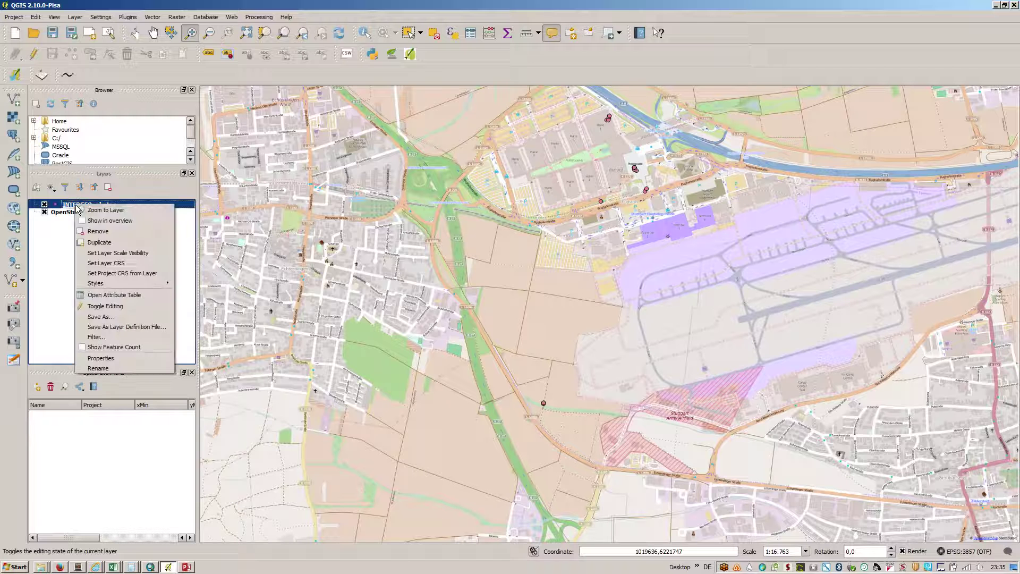
click(114, 296)
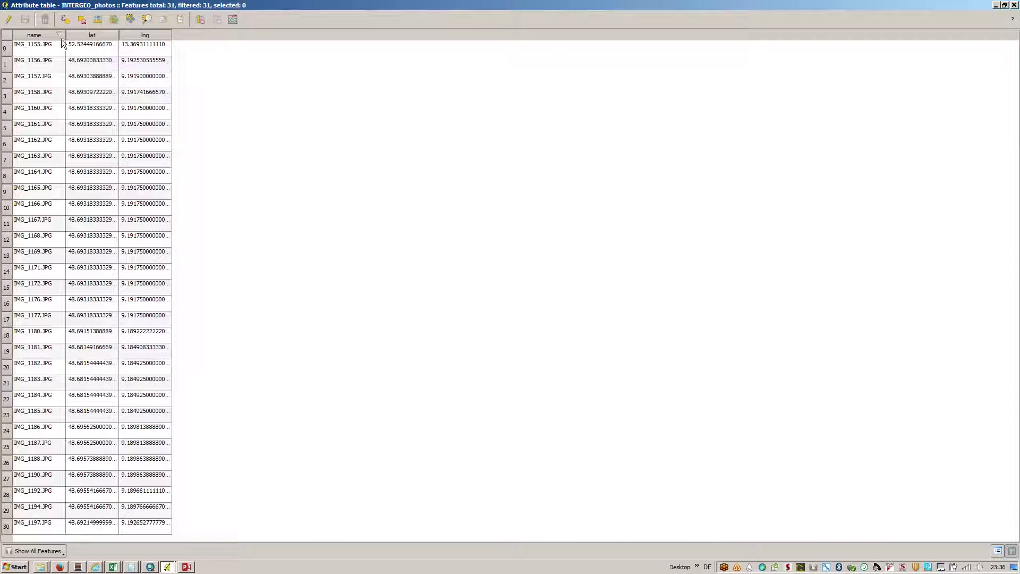
drag(66, 34, 286, 35)
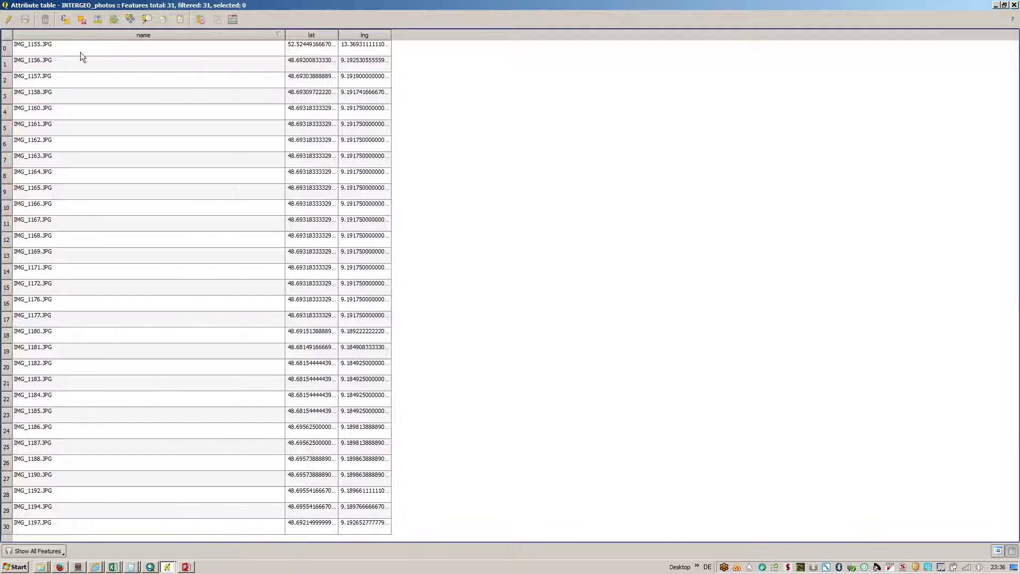
Enable editing on the table and add a Text (string) column named Link with a width of 250
click(8, 21)
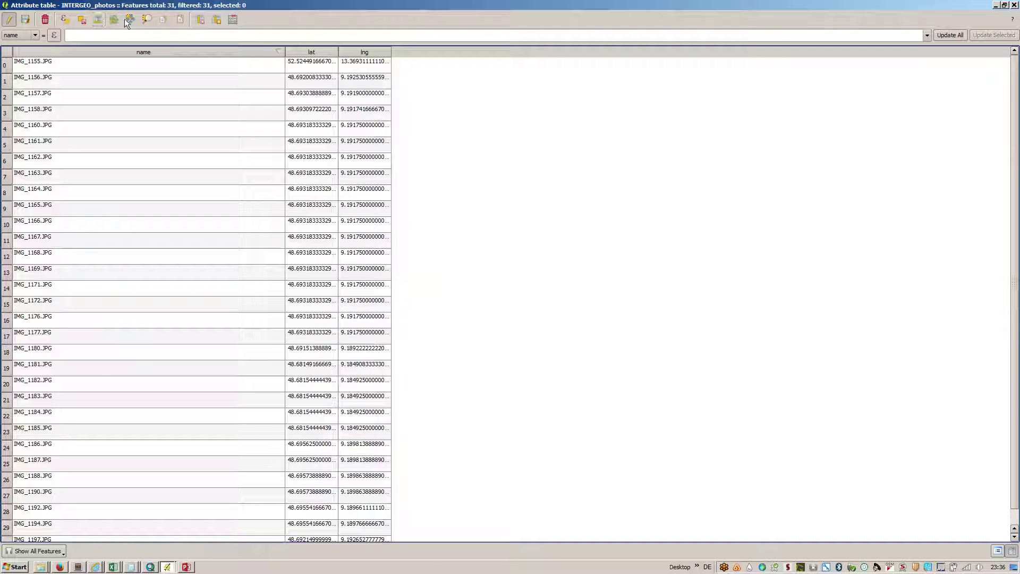
click(199, 21)
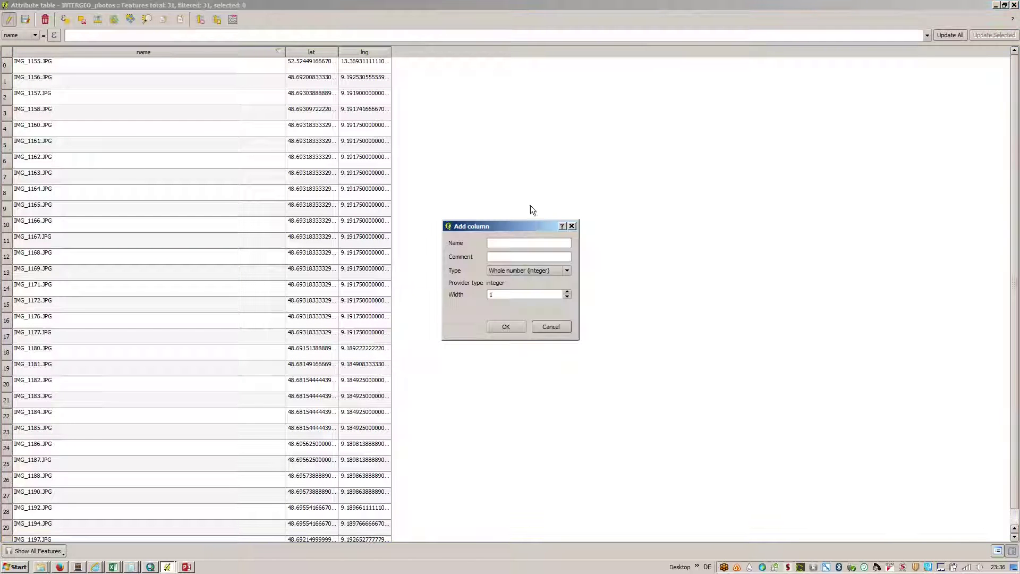
text(Link)
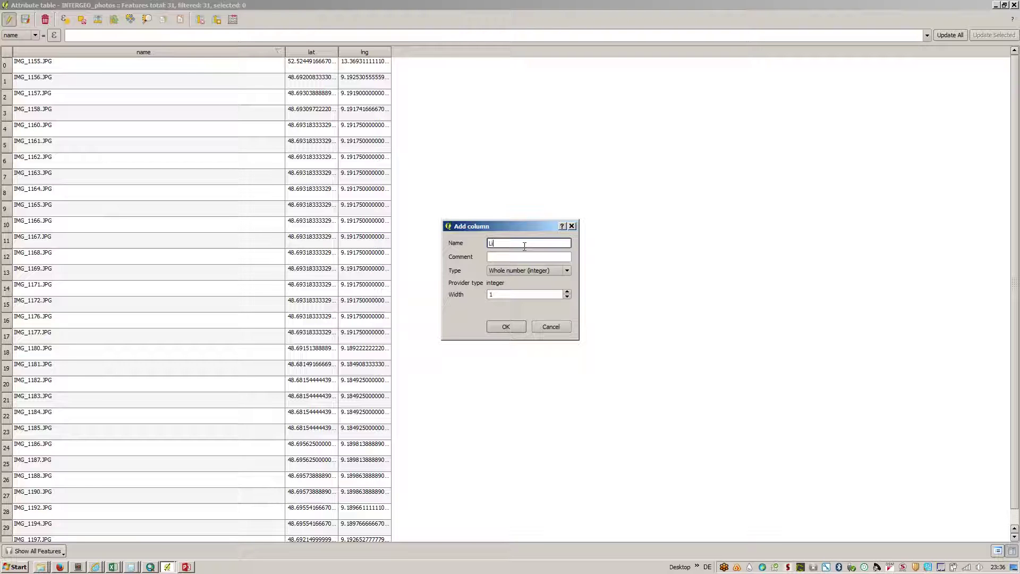
click(513, 257)
click(512, 270)
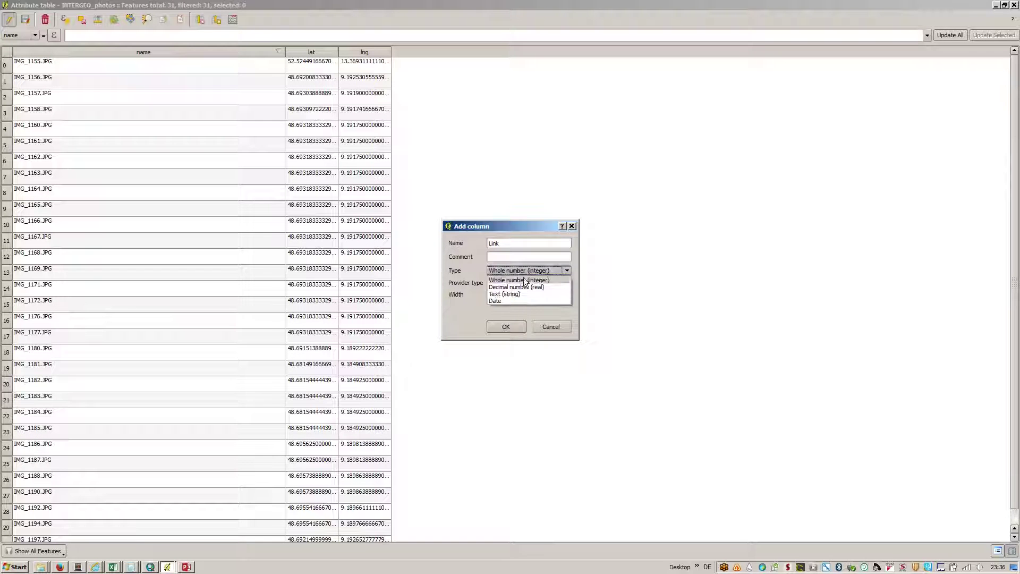
click(522, 294)
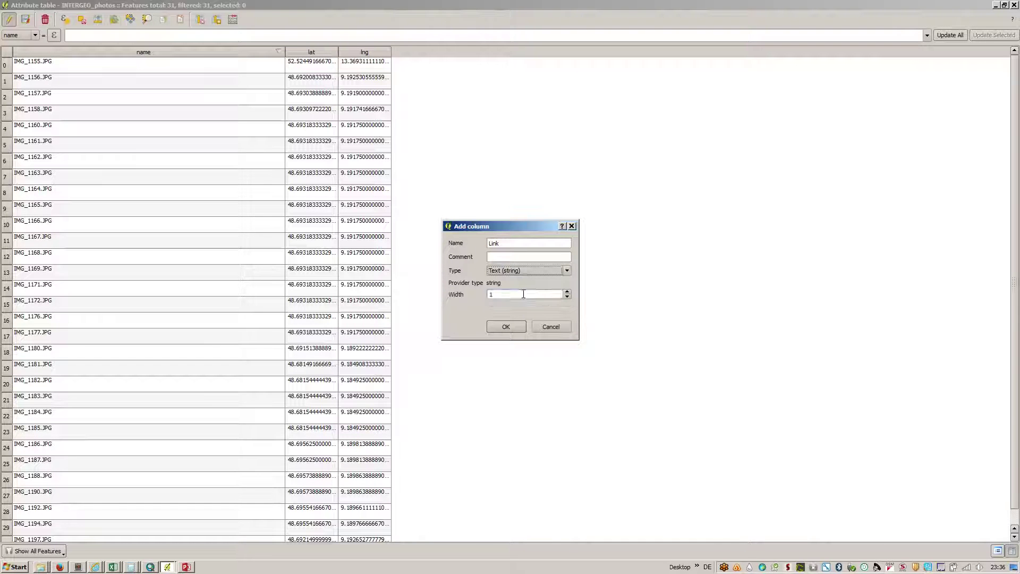
click(521, 294)
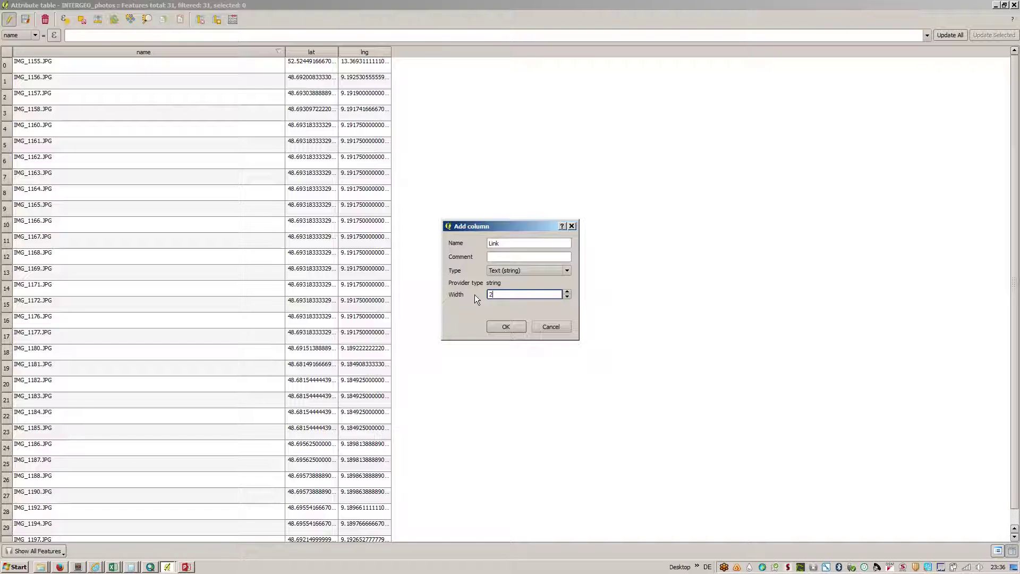
text(250)
click(503, 328)
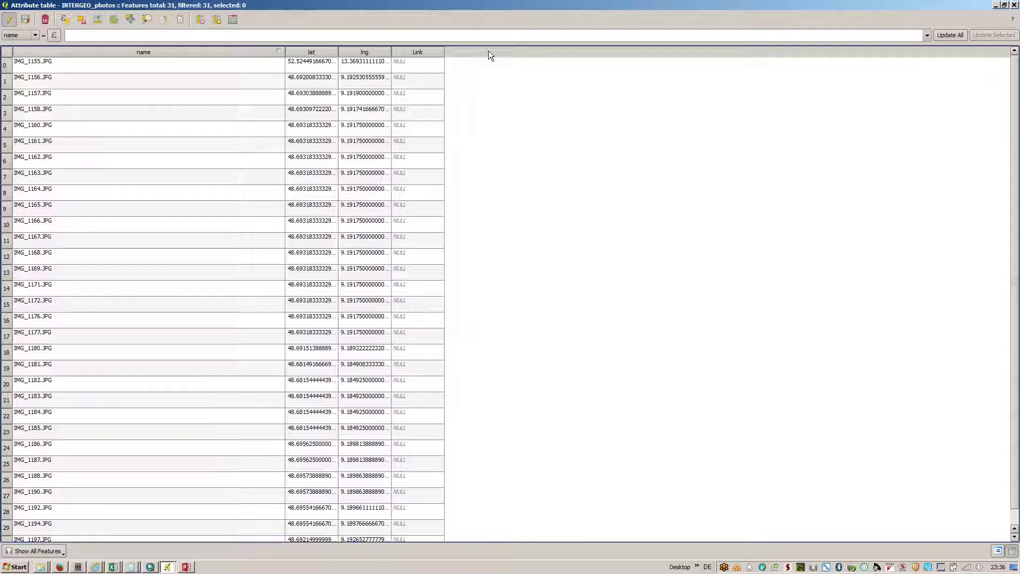
Update the Link field for all features with the recent Concat expression that joins the photo folder path and "Name"
click(36, 35)
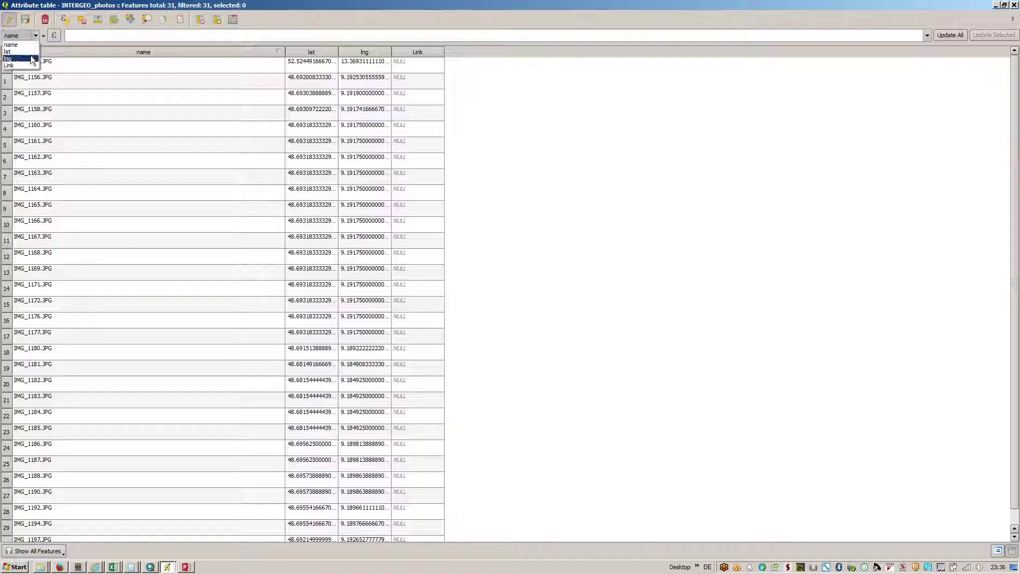
click(30, 65)
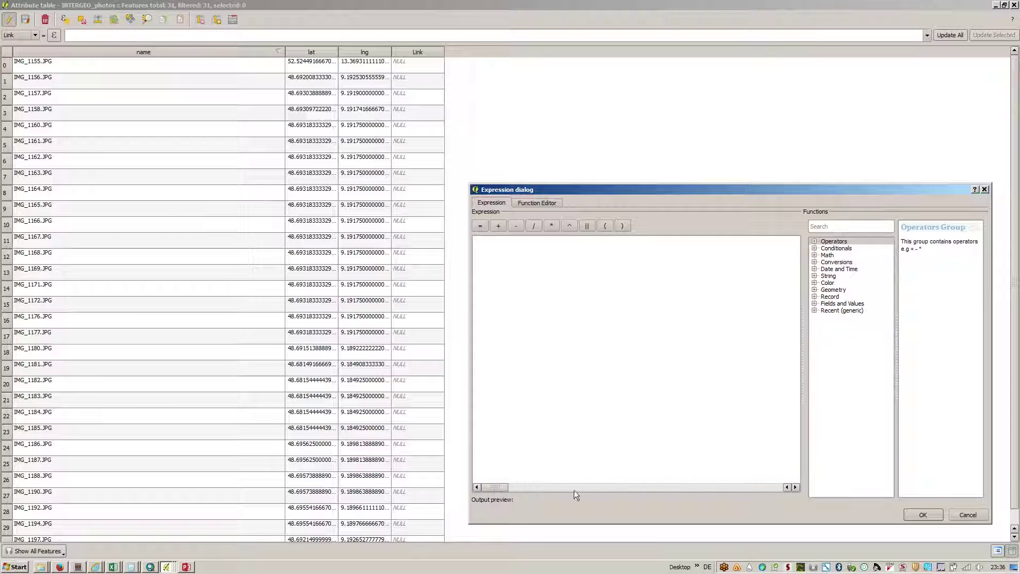
click(814, 310)
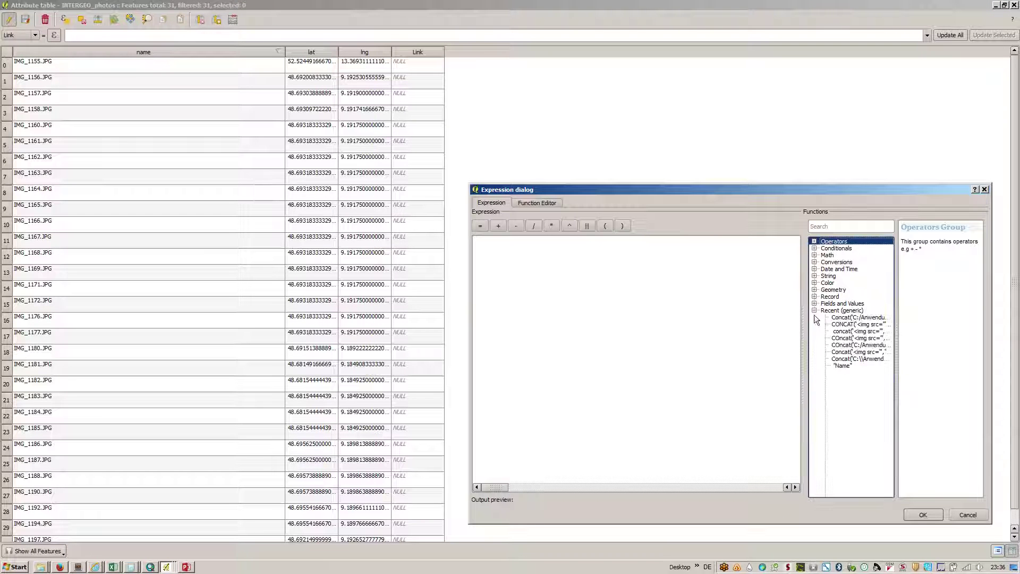
double_click(853, 318)
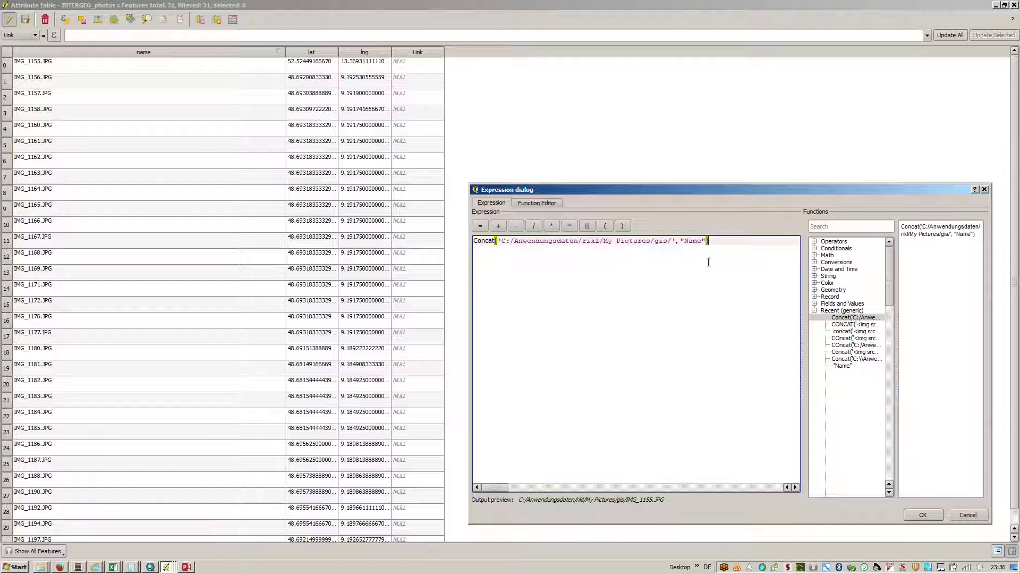
click(923, 511)
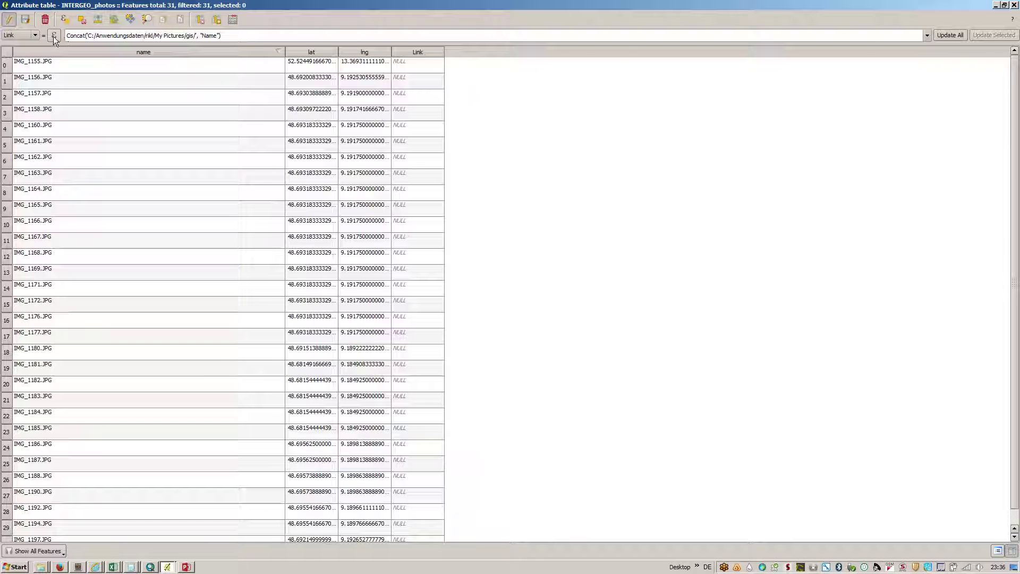
click(959, 37)
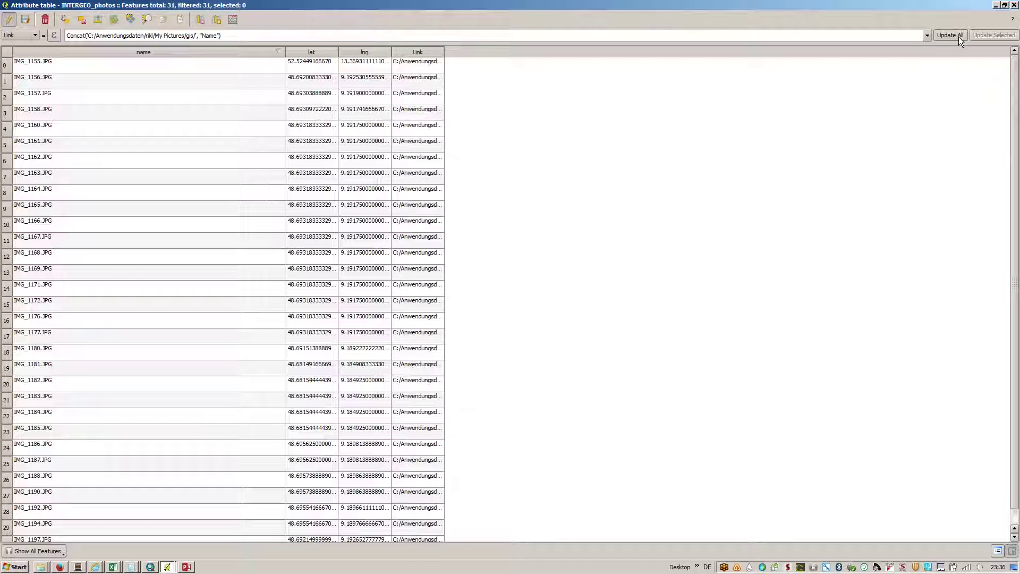
Save the edits, end the editing session and close the attribute table
click(27, 19)
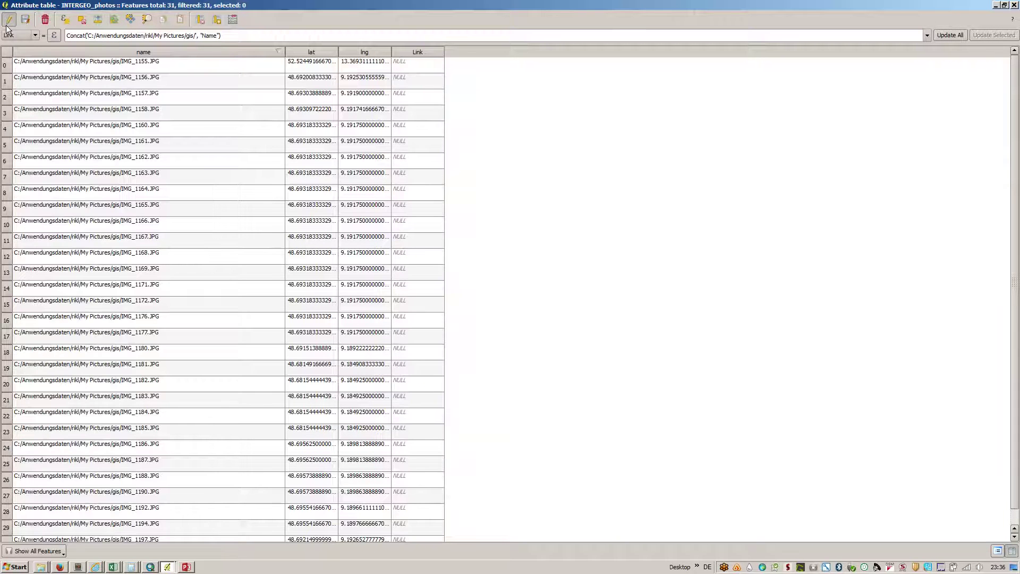
click(9, 20)
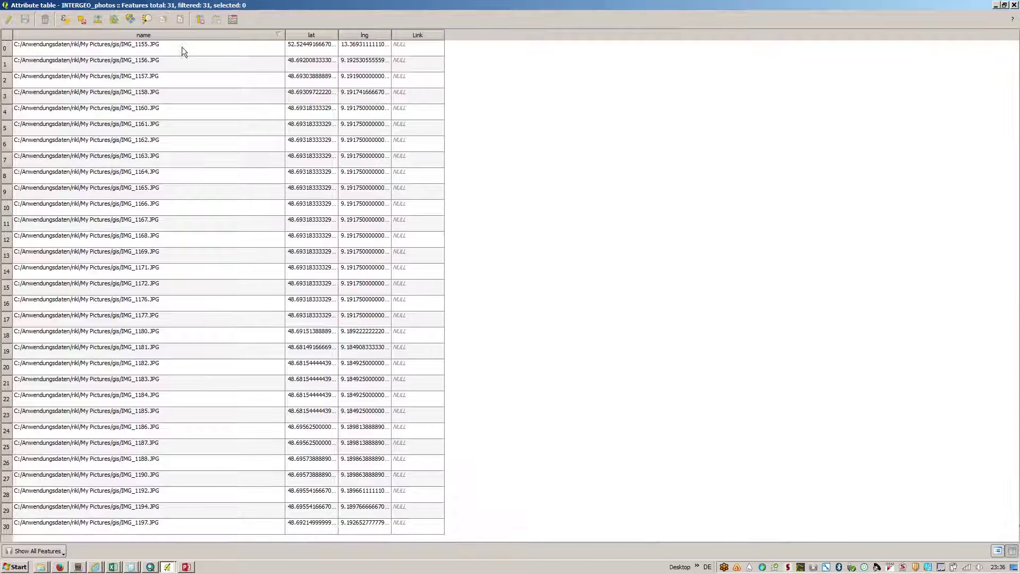
click(1015, 4)
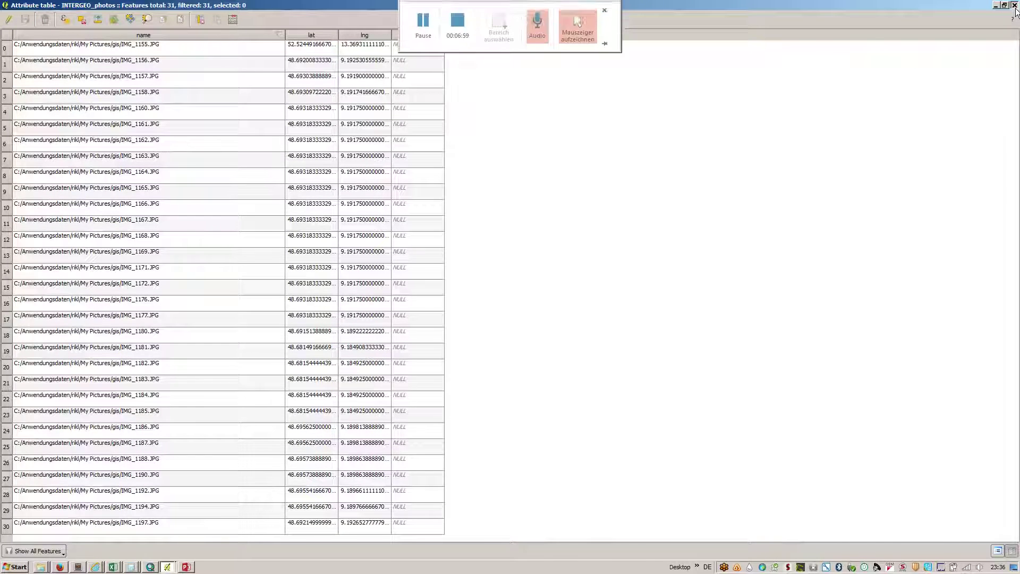
Reopen the INTERGEO_photos attribute table, widen the name column to examine the stored paths, and close the table
right_click(80, 204)
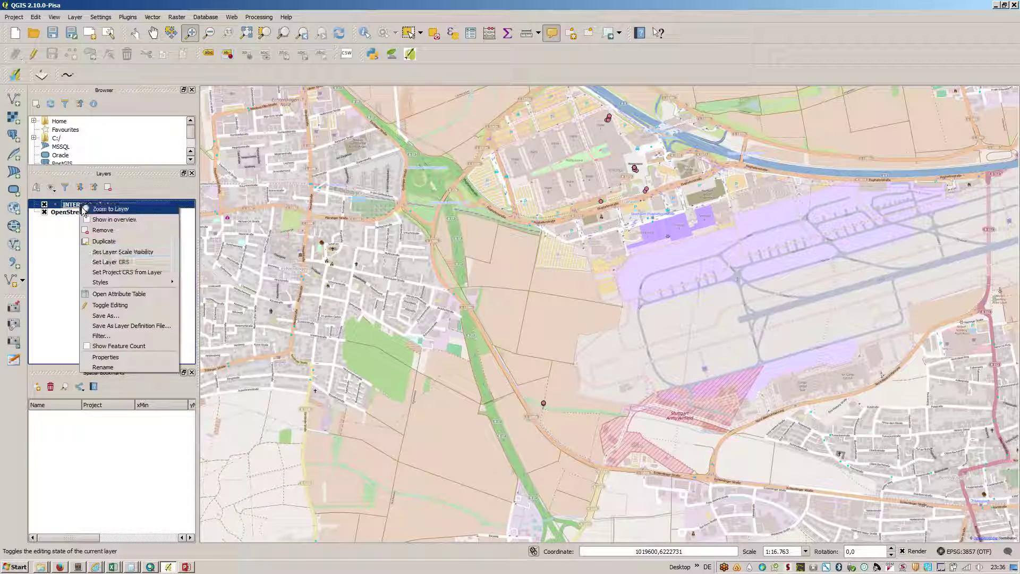
click(119, 294)
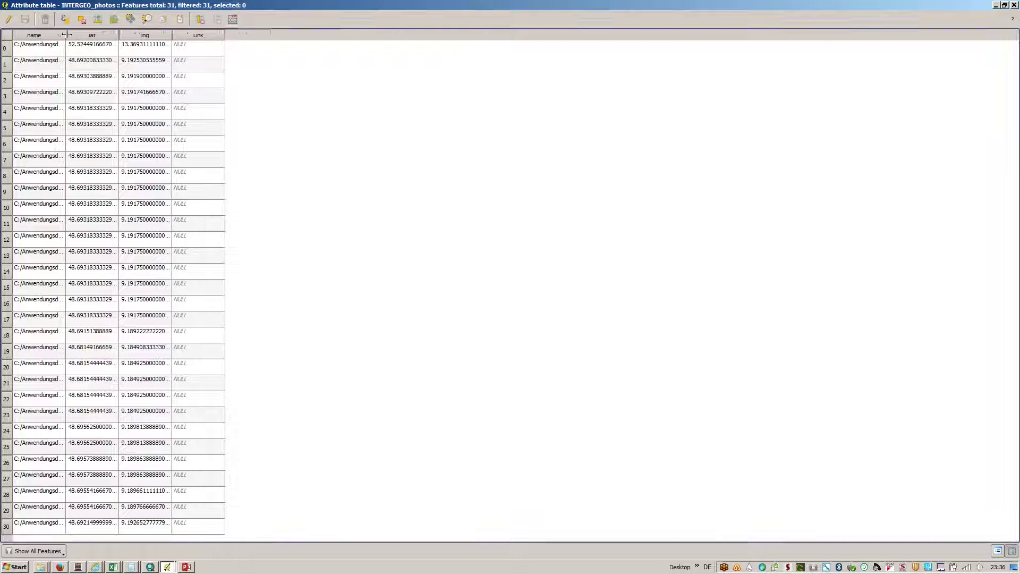
drag(66, 35, 222, 35)
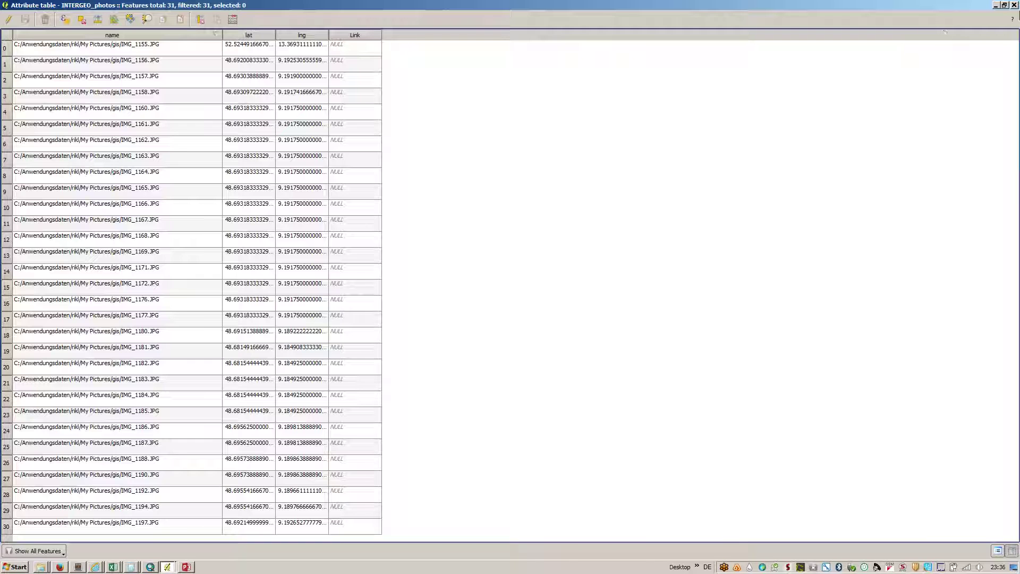
click(1014, 5)
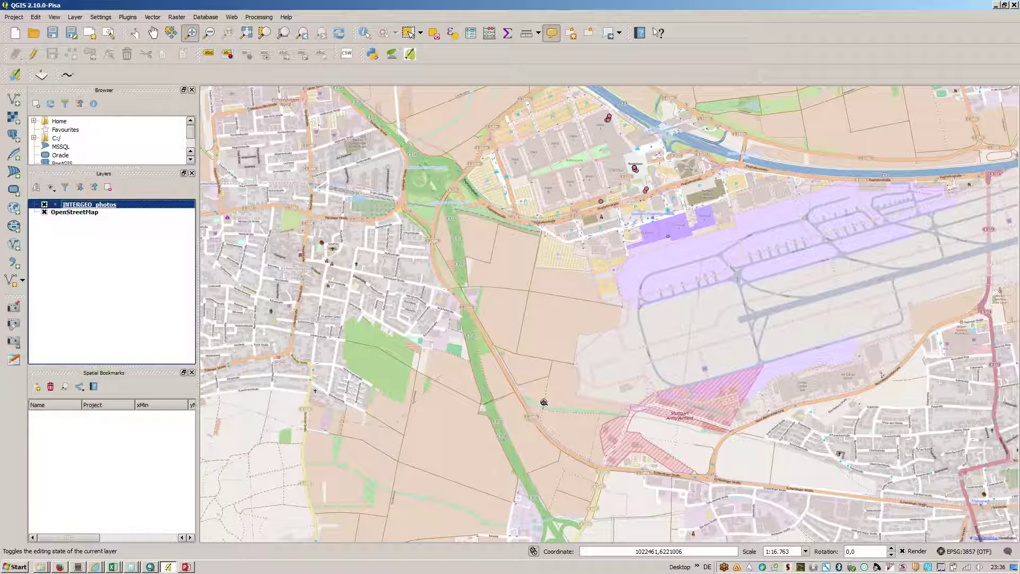
Check the photo map tips at several points, zooming in on the northern point cluster to separate its photos
mouse_move(544, 402)
mouse_move(601, 201)
click(609, 116)
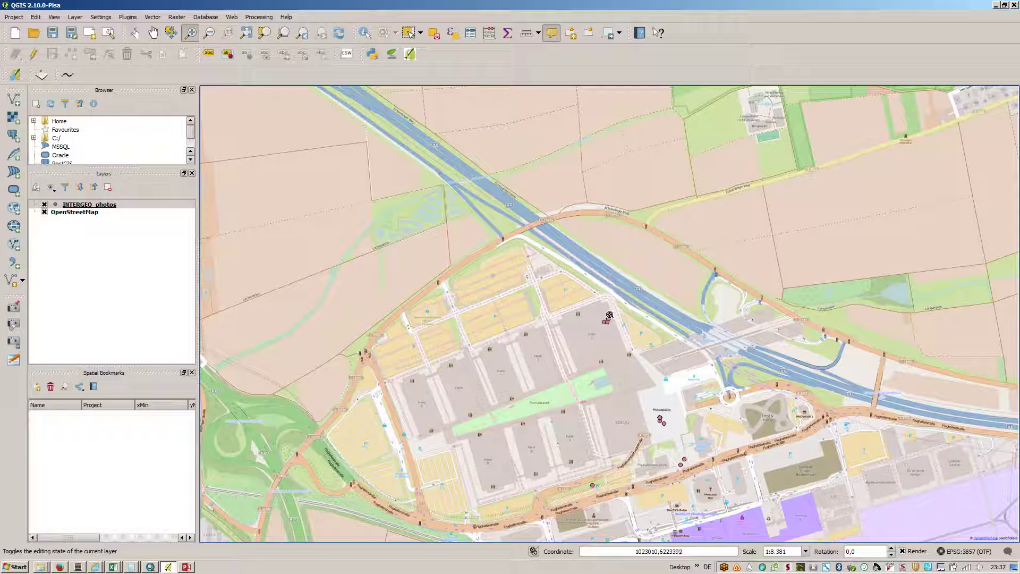
mouse_move(610, 315)
drag(595, 307, 625, 338)
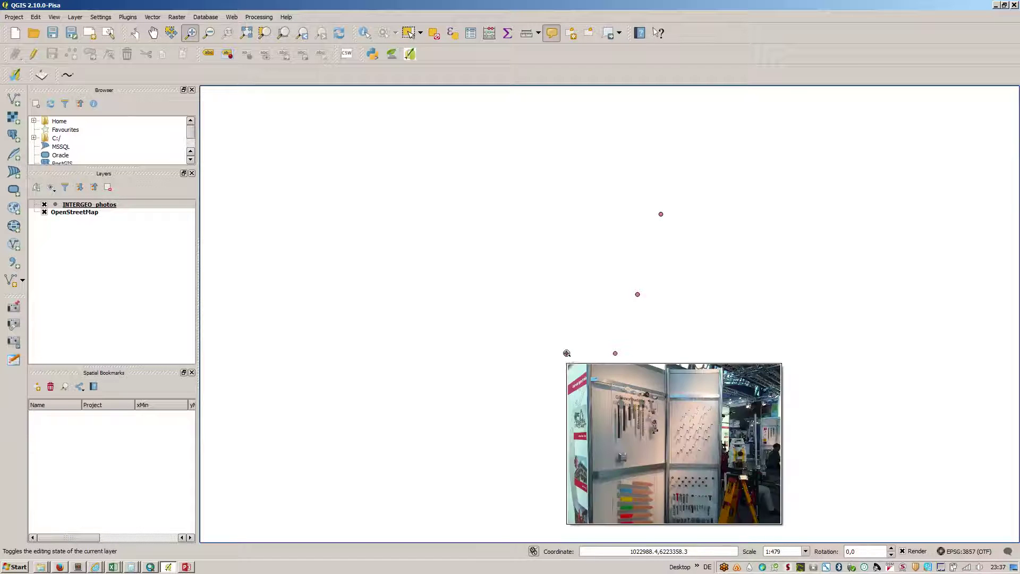
Open the Actions settings in the INTERGEO_photos layer properties and add the default actions
right_click(78, 208)
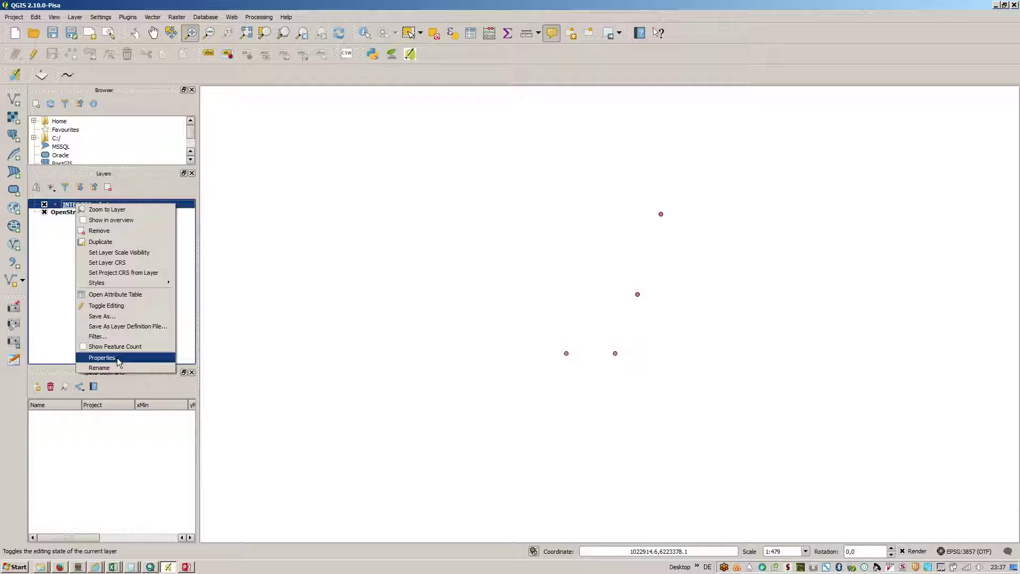
key(Return)
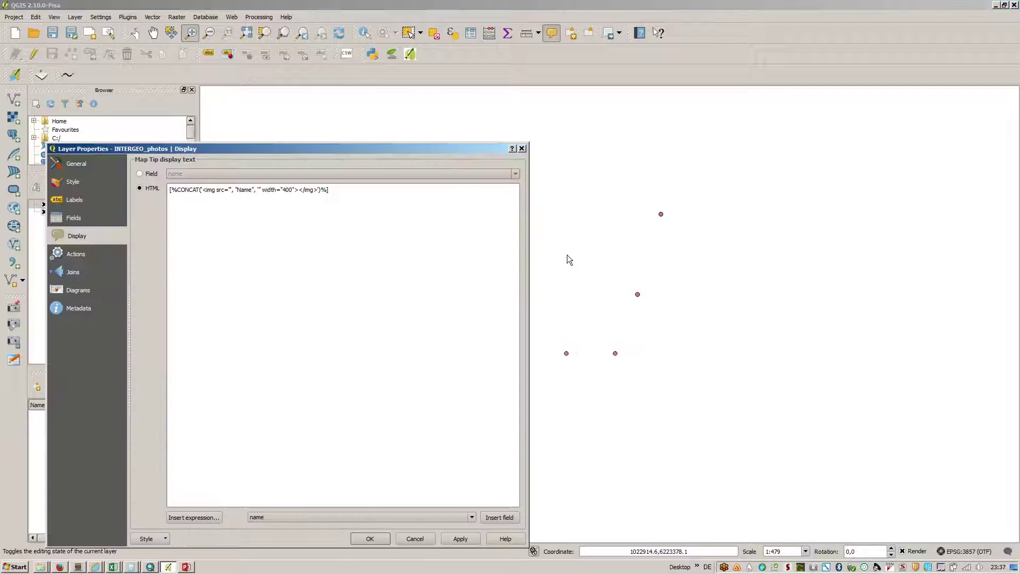
click(65, 256)
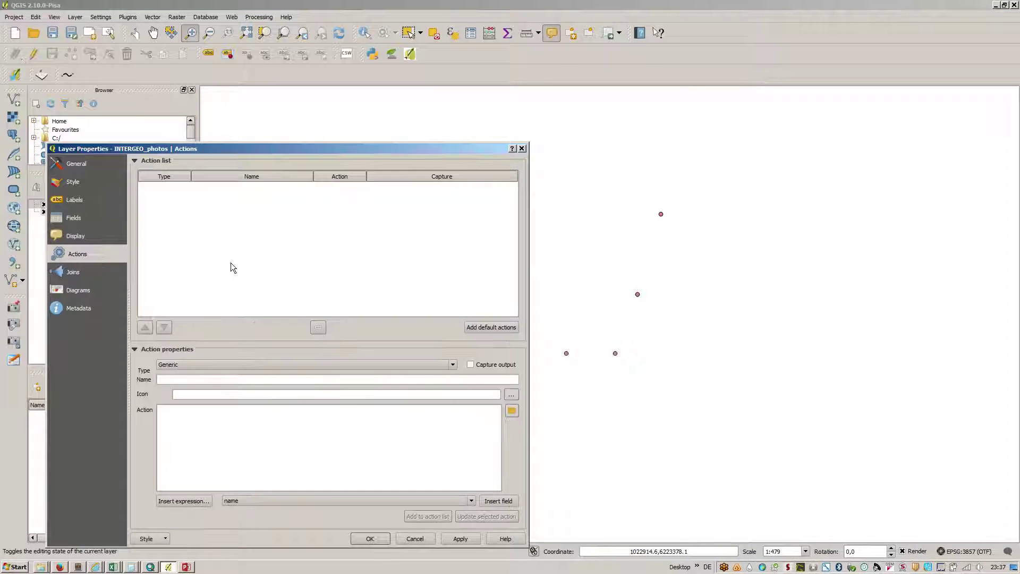
click(491, 327)
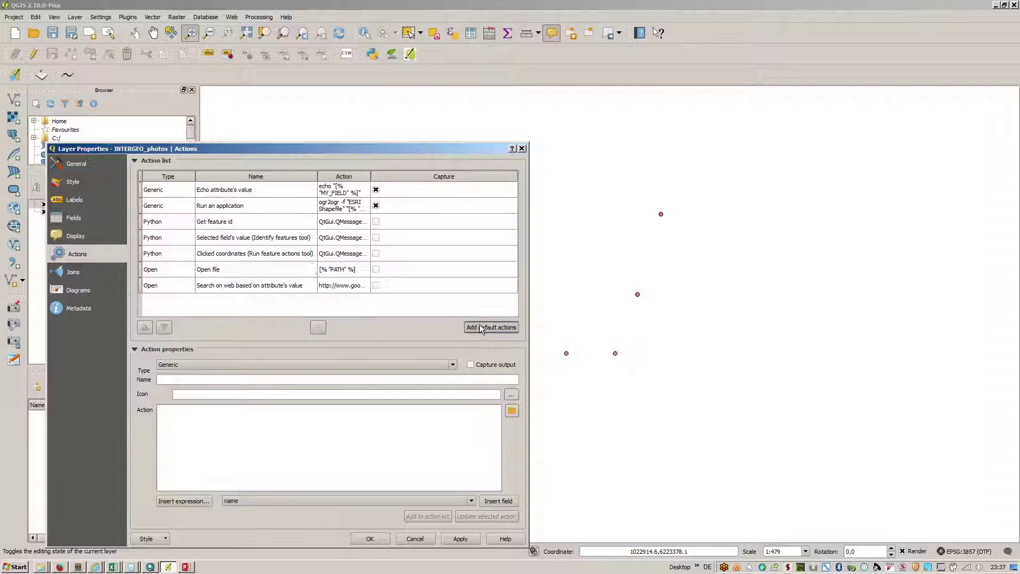
Remove the three Python actions for clicked coordinates, selected field's value and feature id from the action list
click(250, 191)
click(249, 253)
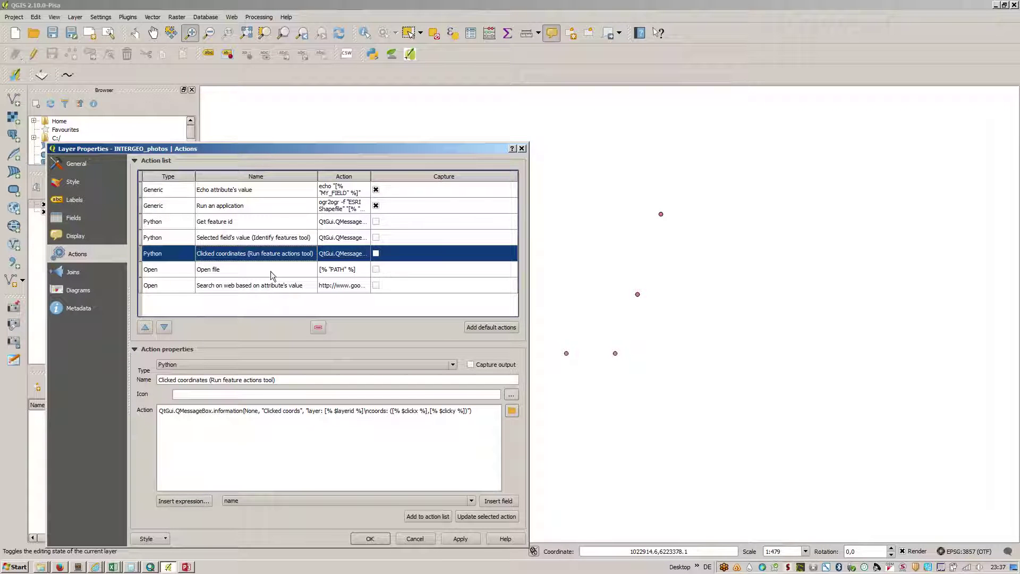
click(318, 327)
click(252, 239)
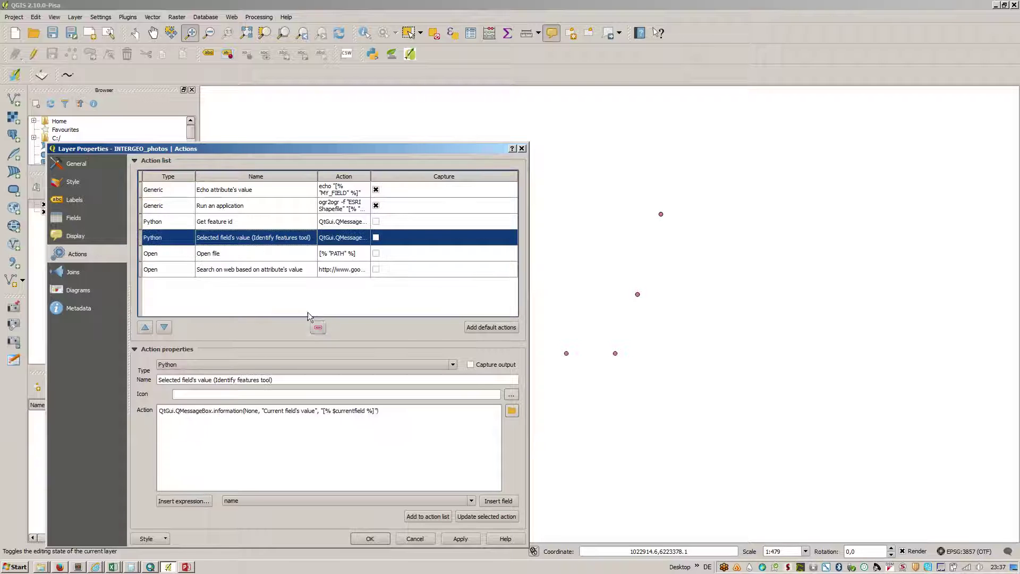
click(318, 327)
key(Up)
click(318, 327)
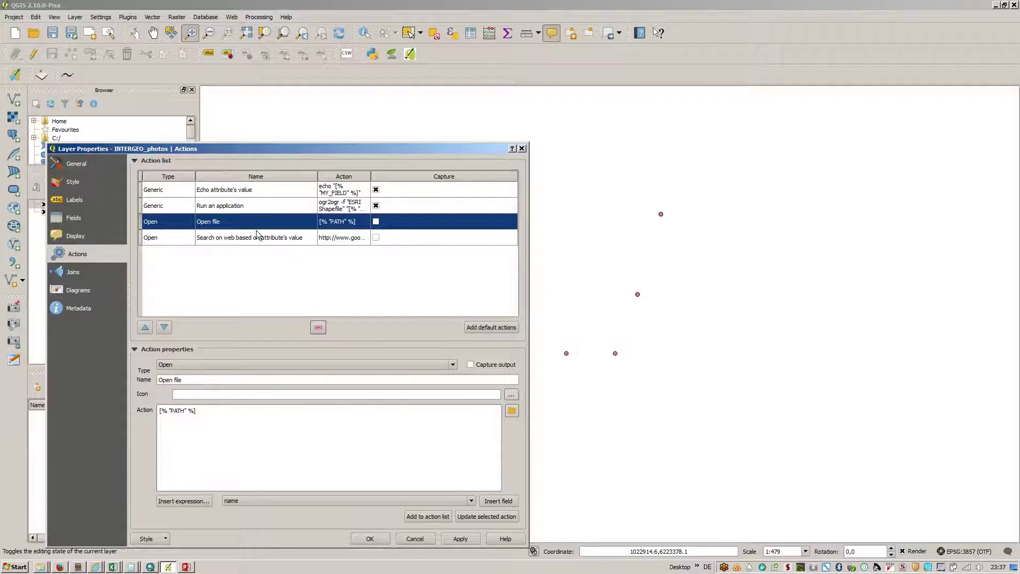
Remove the Run an application, Echo attribute's value and Search on web actions, keeping only Open file
key(Up)
click(318, 327)
click(253, 190)
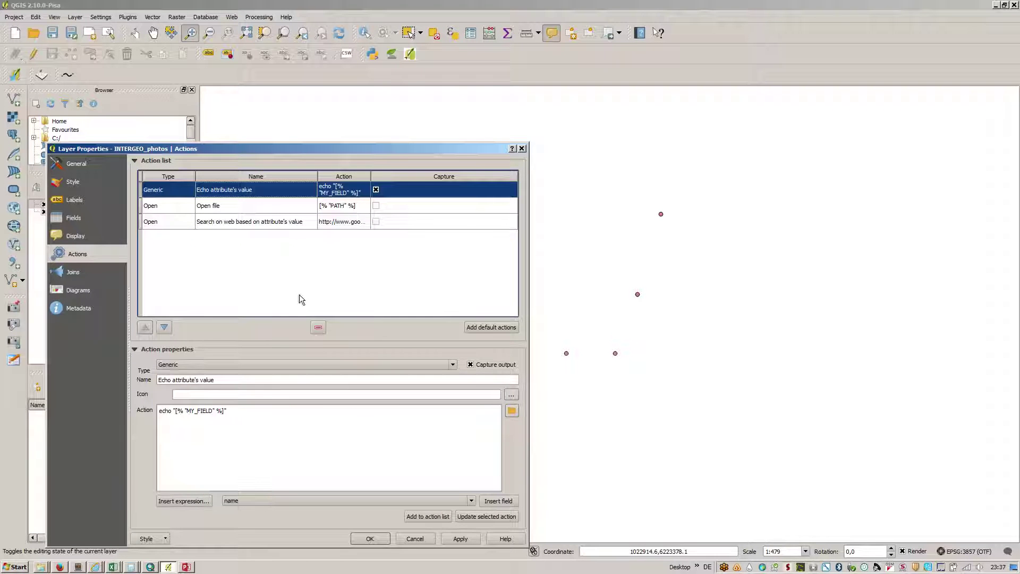
click(320, 329)
click(258, 207)
click(318, 327)
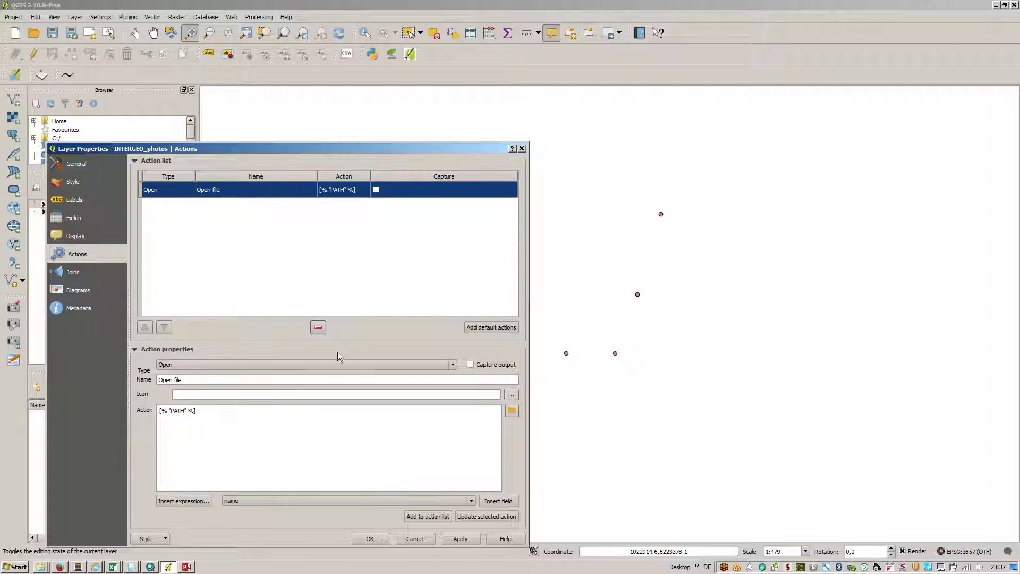
Change the Open file action's expression to [% "Name" %], update the selected action and accept the layer properties
click(248, 428)
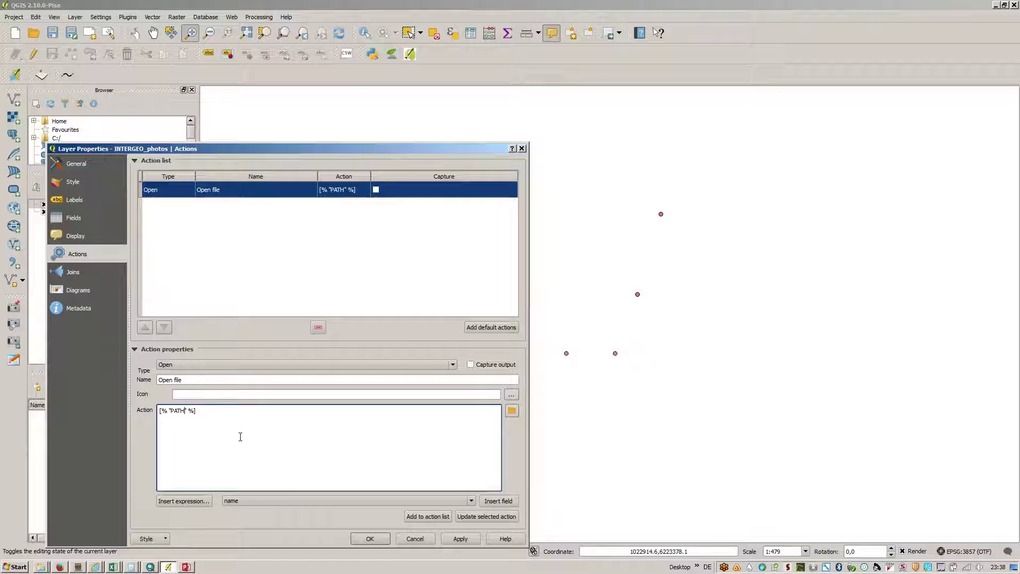
key(BackSpace)
key(BackSpace)
key(BackSpace)
text(Name)
click(482, 519)
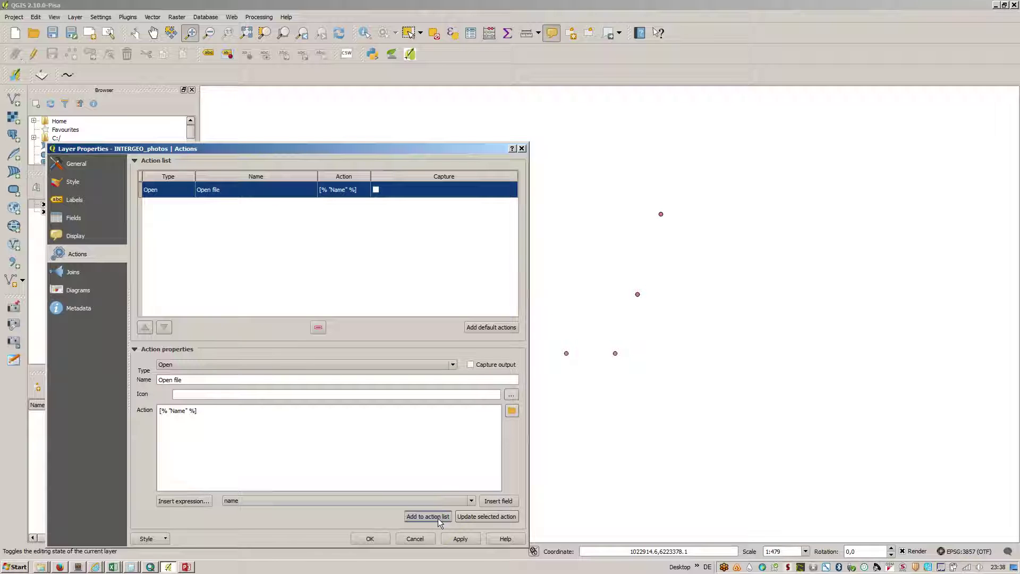
click(379, 538)
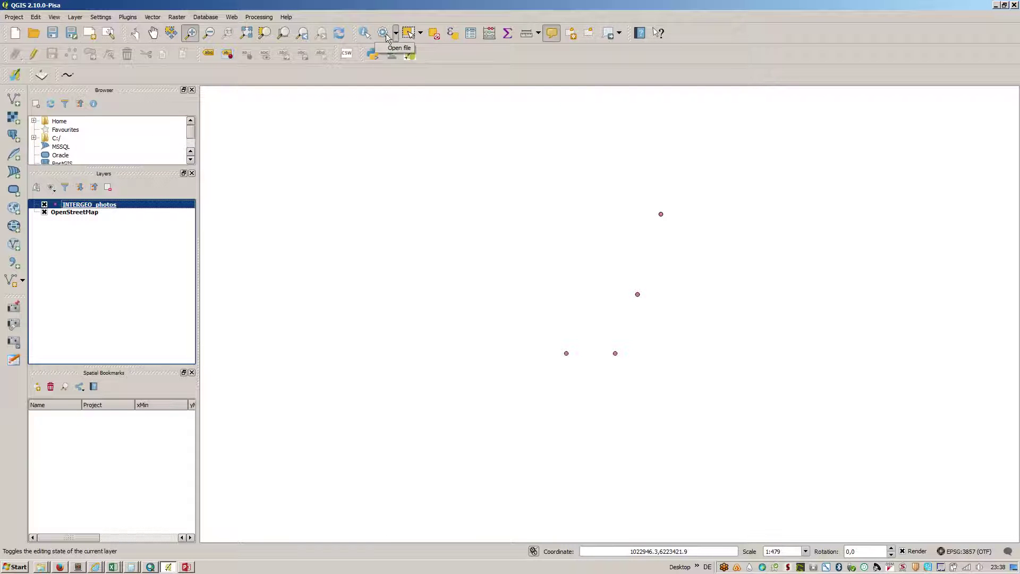
Run the Open file action on the southwestern photo point with the Identify tool, view its photo and close the viewer
click(362, 36)
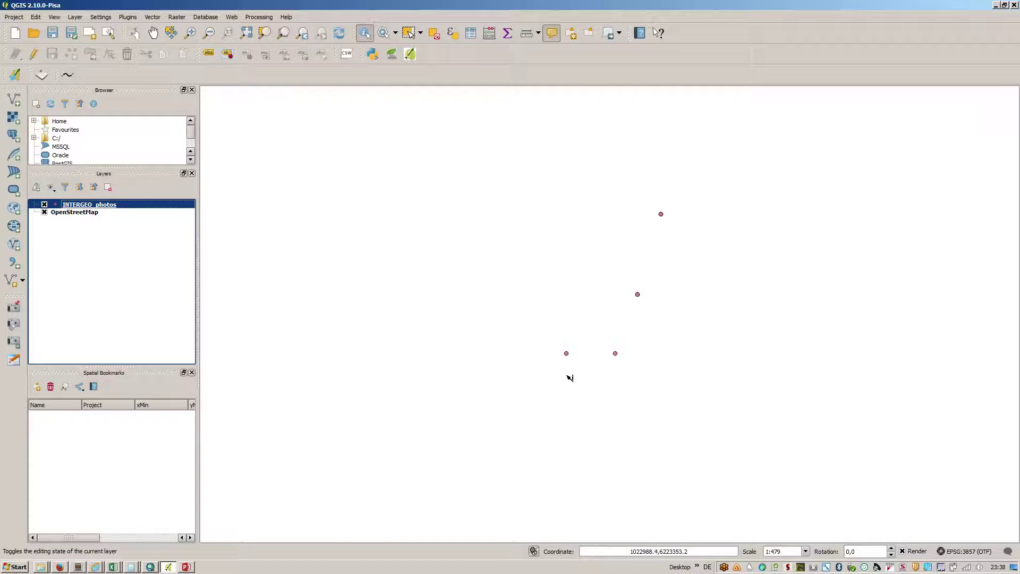
click(566, 354)
click(579, 374)
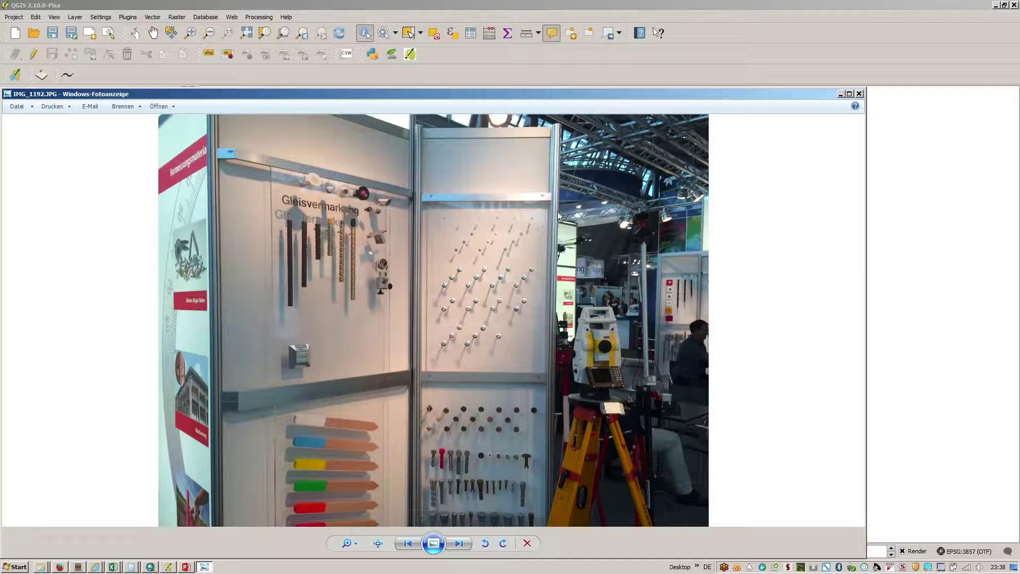
click(860, 94)
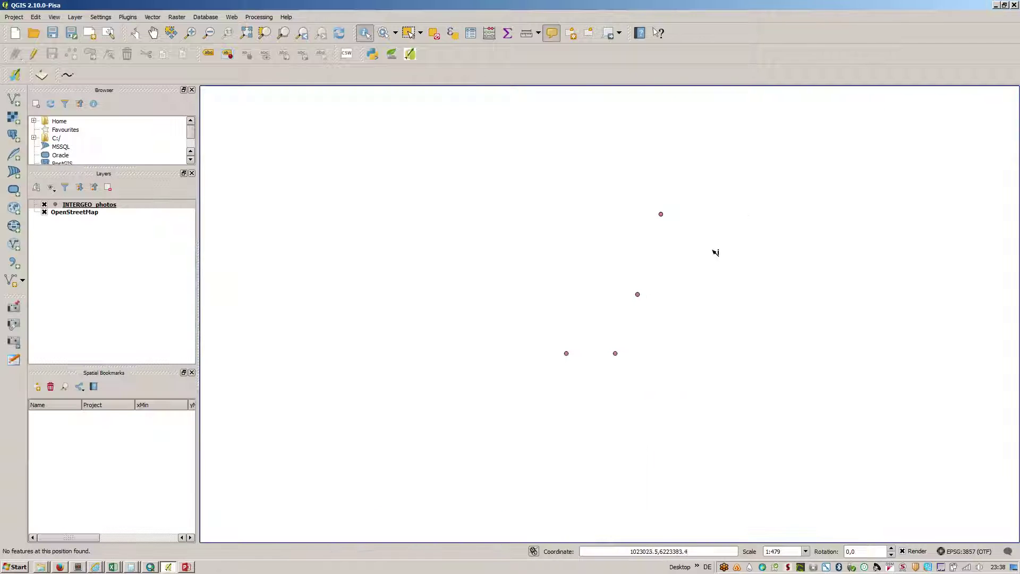
Run Open file on feature 25 at the middle point, close the photo viewer, and check the northernmost point's map tip
click(639, 296)
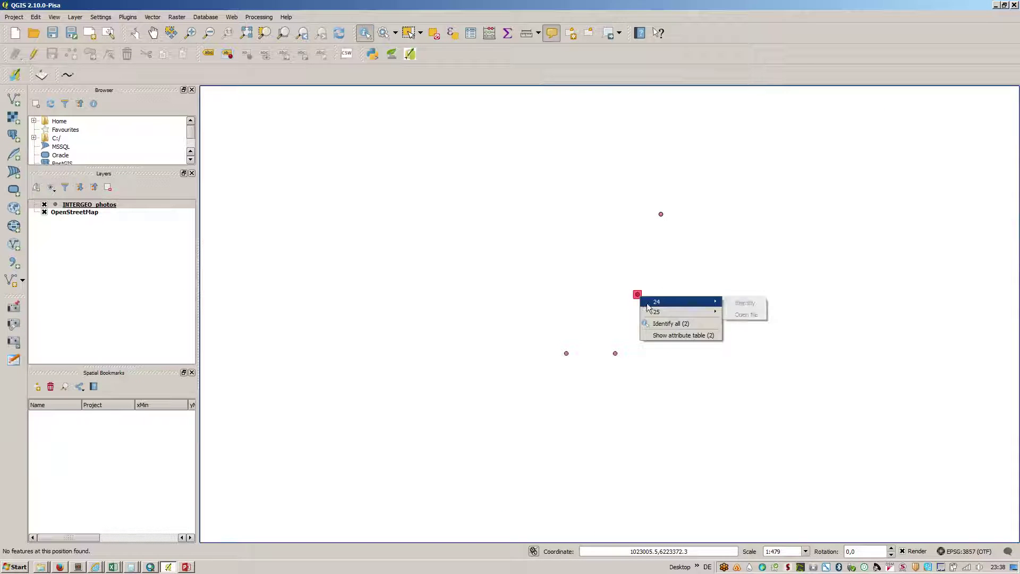
mouse_move(662, 314)
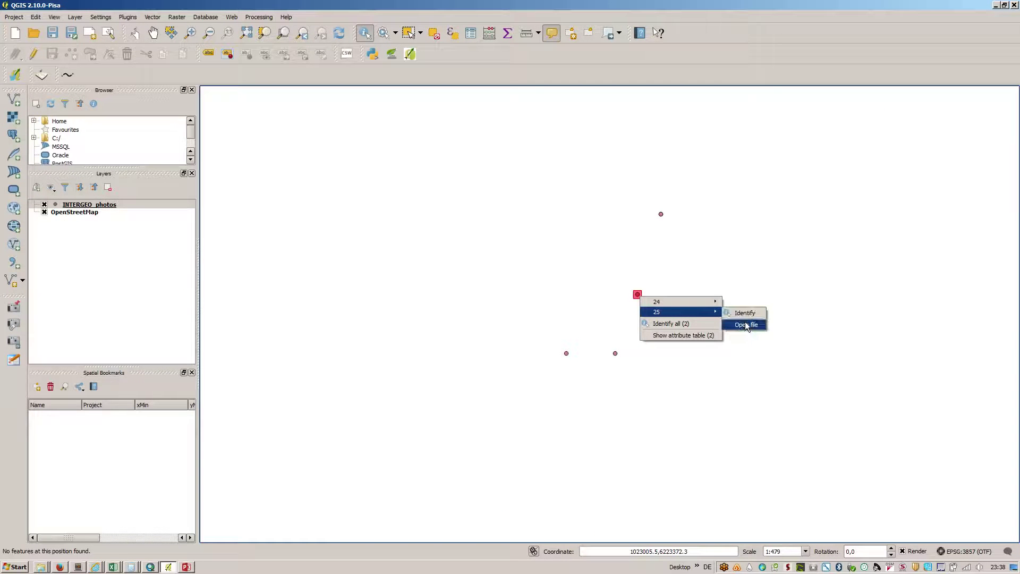
click(745, 324)
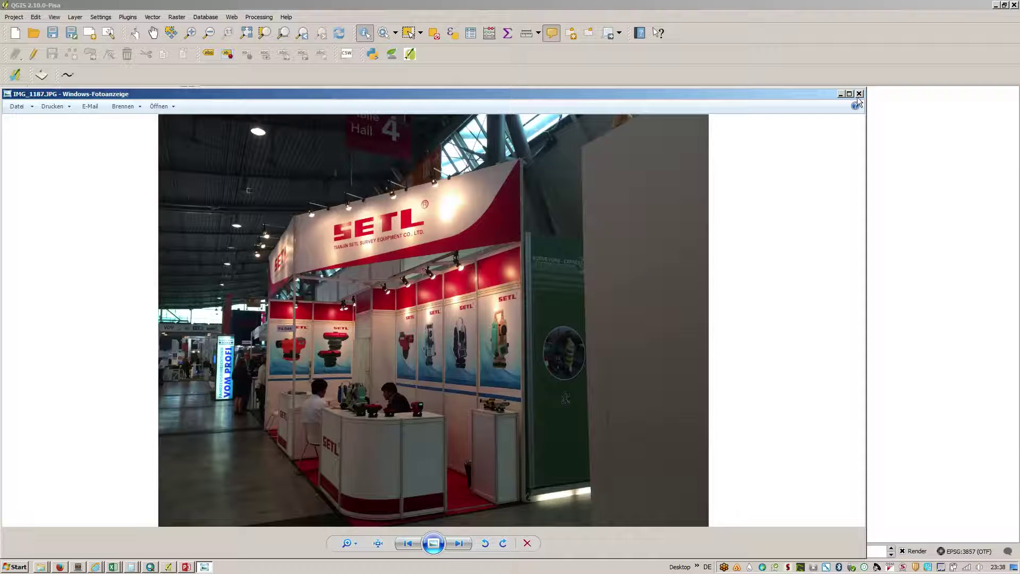
click(859, 94)
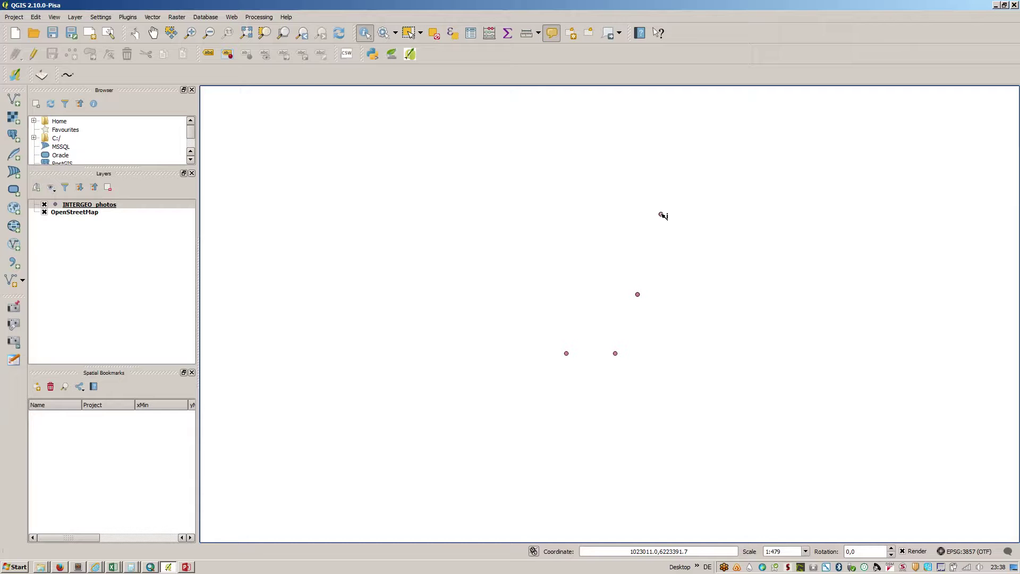
mouse_move(662, 215)
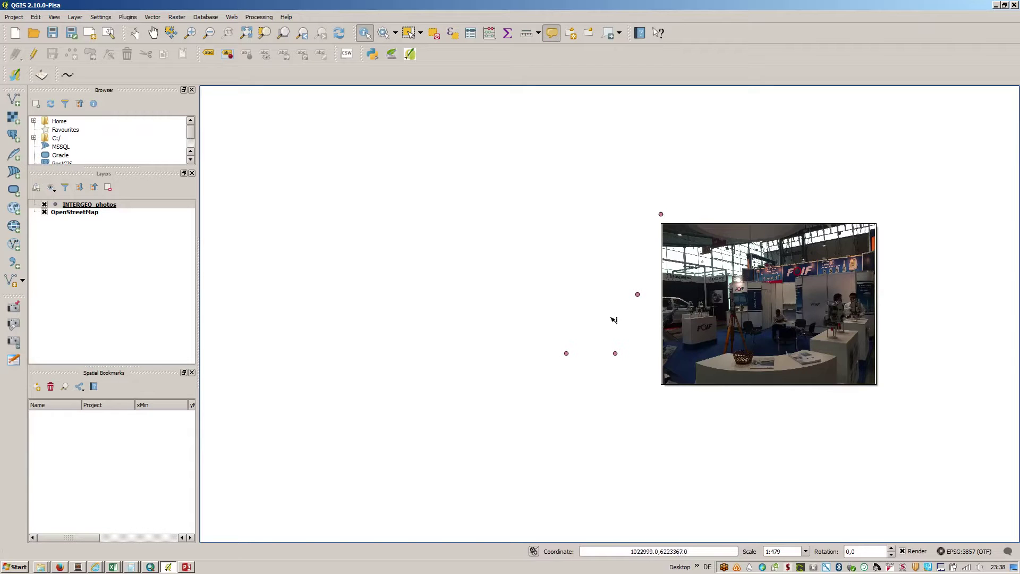